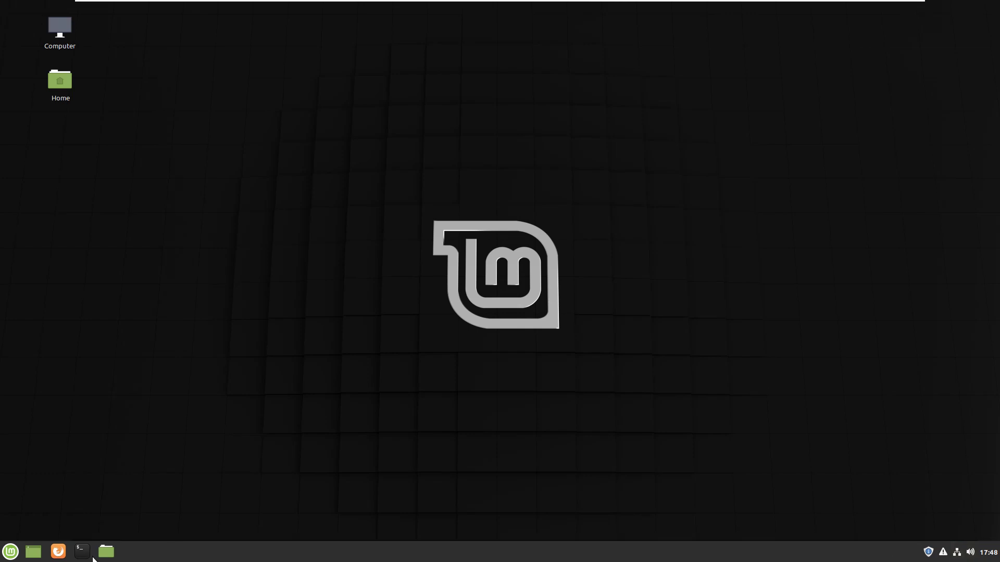
Open the Home folder in the file manager and shift its window slightly on the desktop.
{"action": "left_click", "coordinate": [107, 552]}
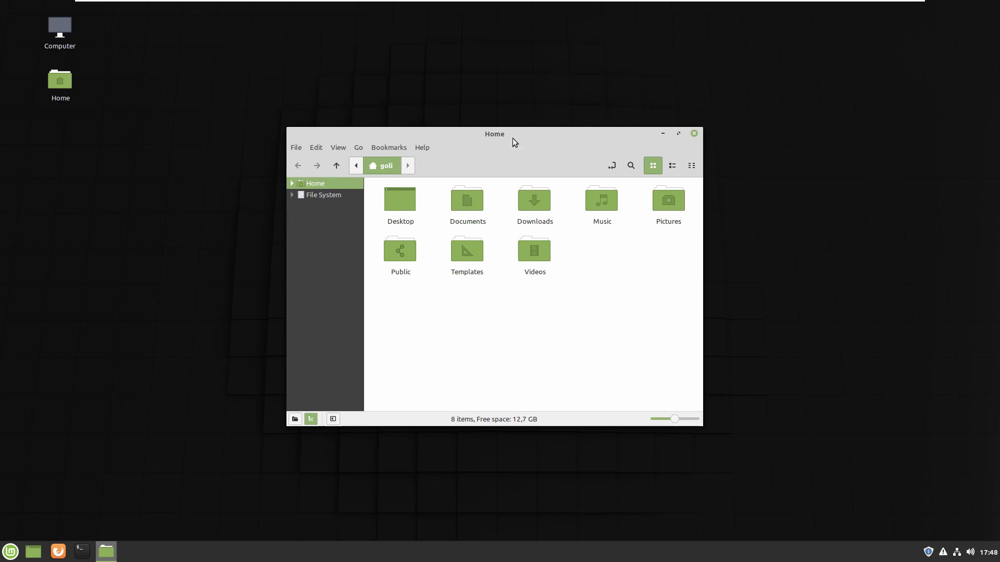
{"action": "mouse_move", "coordinate": [516, 133]}
{"action": "left_mouse_down"}
{"action": "mouse_move", "coordinate": [536, 122]}
{"action": "mouse_move", "coordinate": [524, 122]}
{"action": "left_mouse_up"}
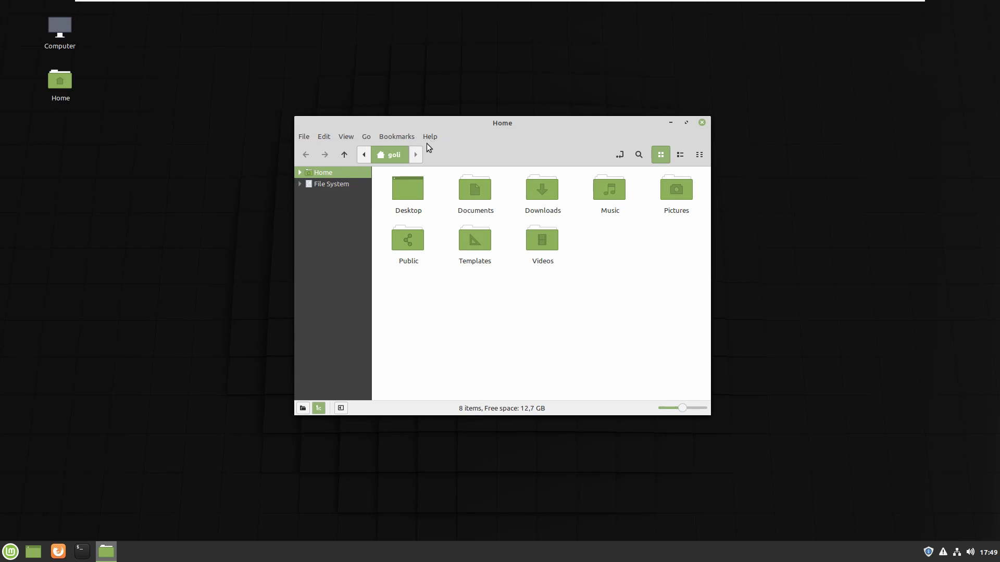
Open a second tab of the Home folder, switch between both tabs, and close the first one.
{"action": "left_click", "coordinate": [304, 137]}
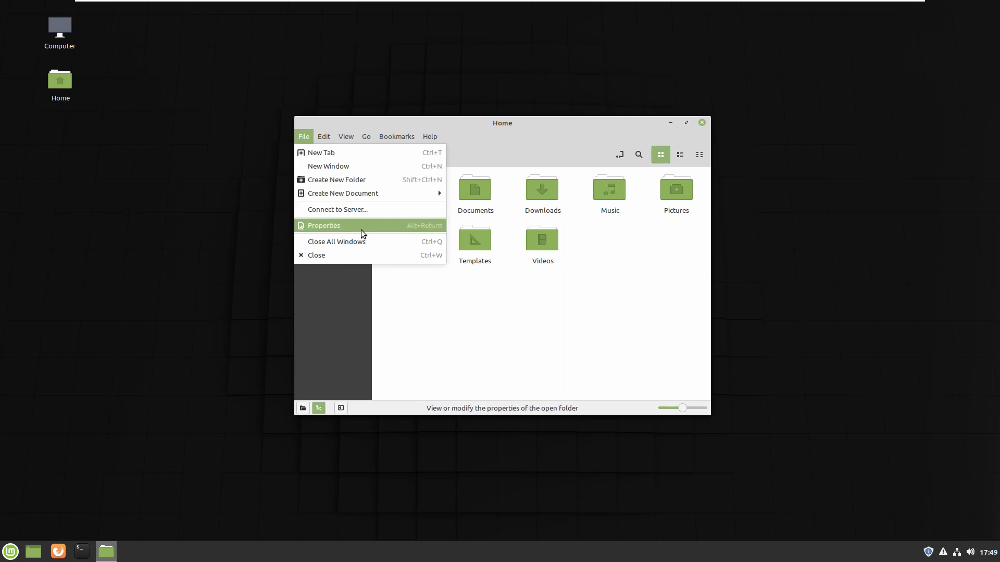
{"action": "left_click", "coordinate": [323, 154]}
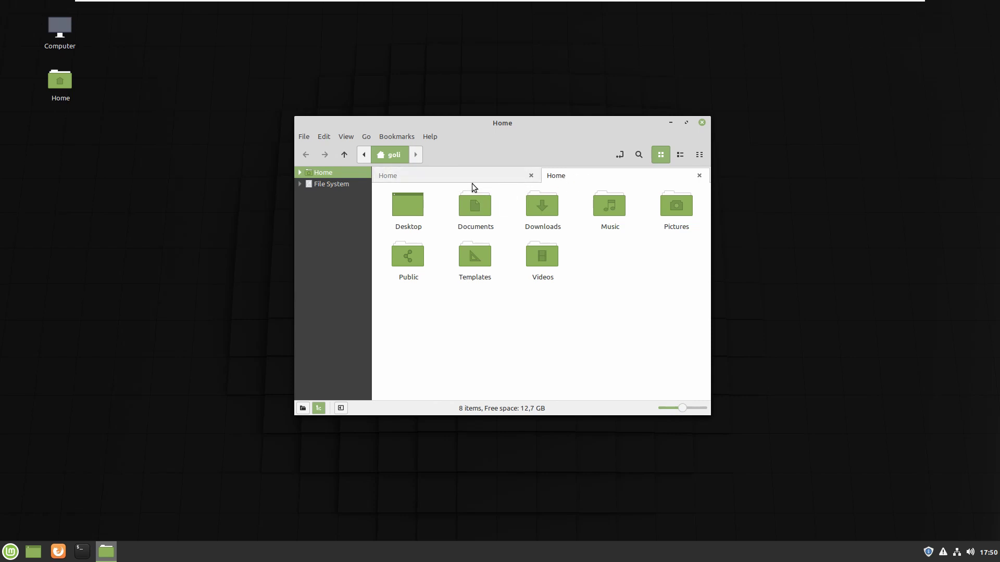
{"action": "left_click", "coordinate": [495, 177]}
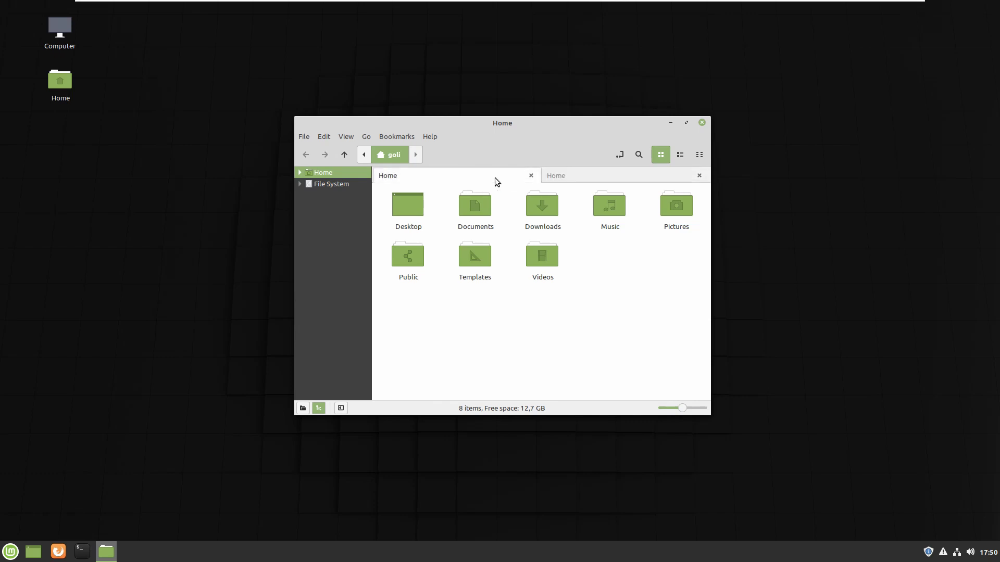
{"action": "left_click", "coordinate": [591, 174]}
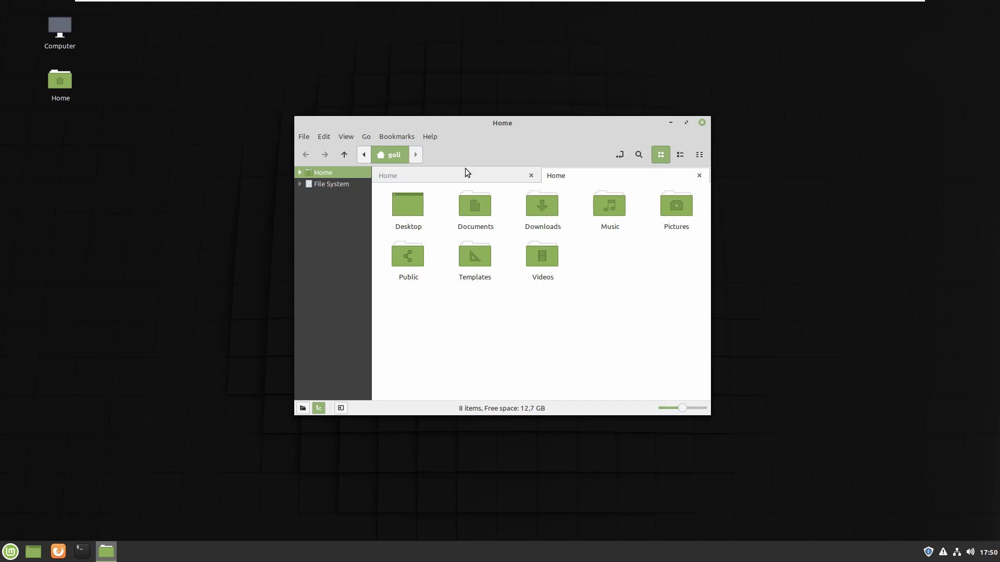
{"action": "left_click", "coordinate": [531, 176]}
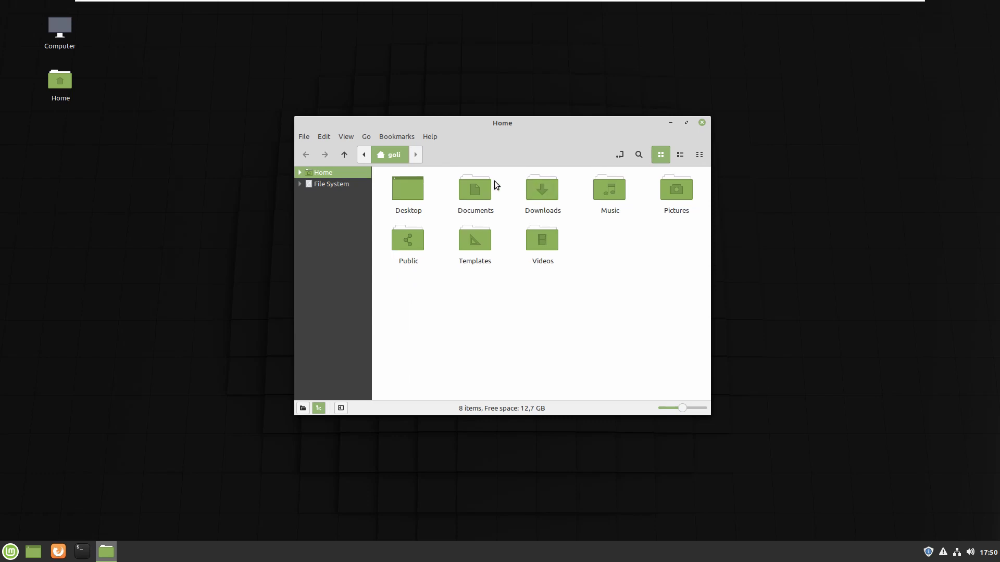
Open a second file manager window, move it beside the original window, and close it again.
{"action": "left_click", "coordinate": [303, 137]}
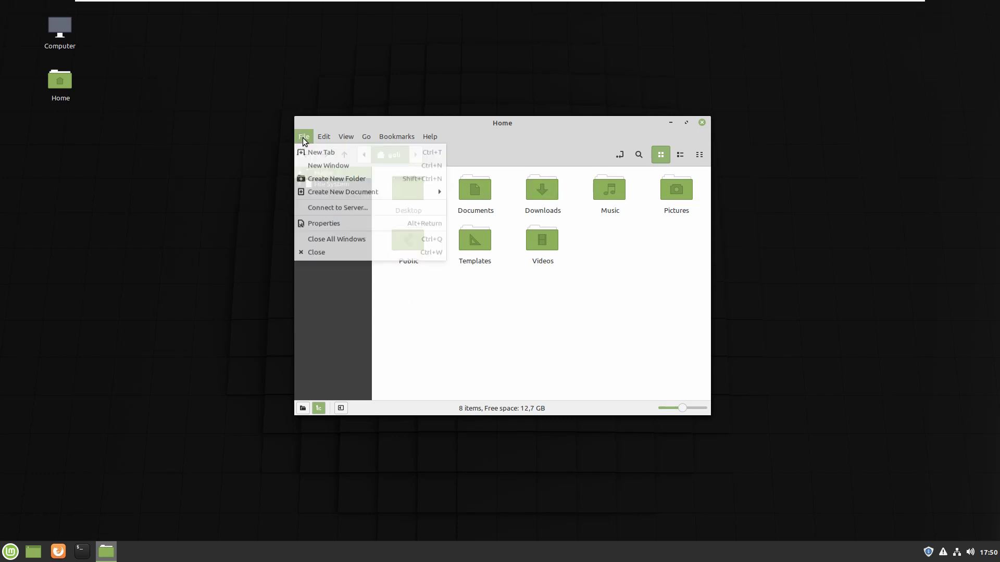
{"action": "left_click", "coordinate": [313, 167]}
{"action": "left_click_drag", "start_coordinate": [529, 137], "coordinate": [248, 127]}
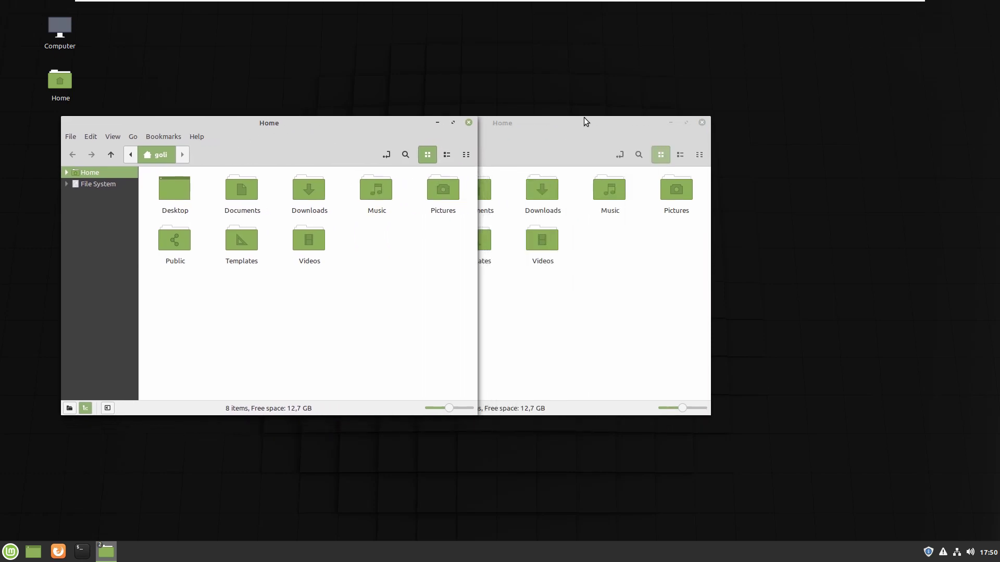
{"action": "left_click", "coordinate": [468, 123]}
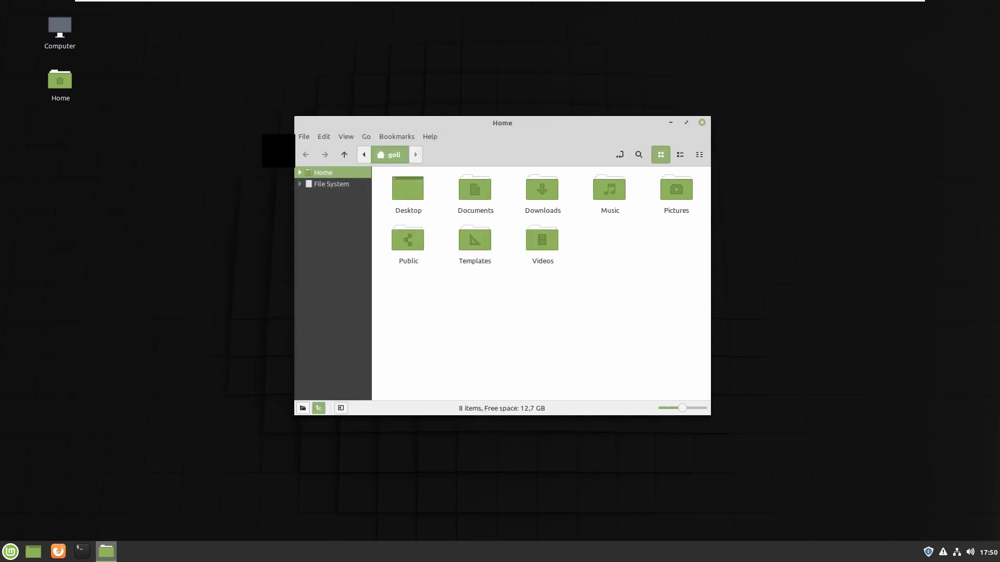
Create a new folder named personal in the Home folder.
{"action": "left_click", "coordinate": [303, 137]}
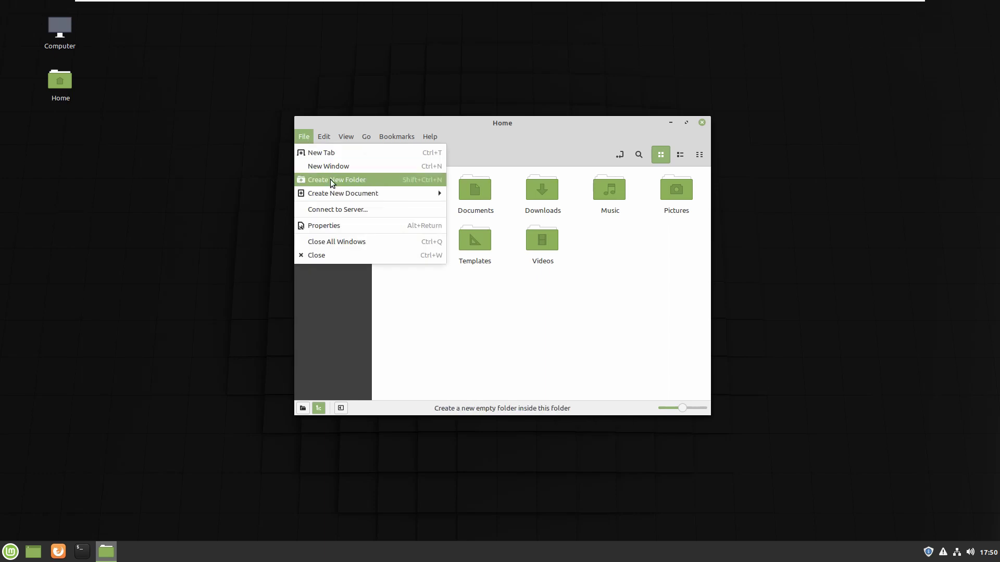
{"action": "left_click", "coordinate": [346, 179]}
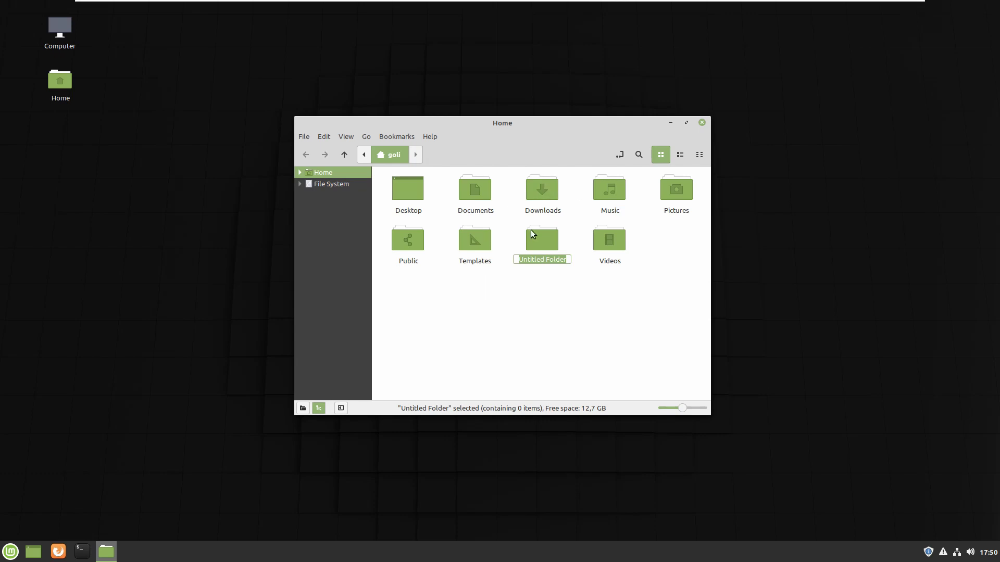
{"action": "type", "text": "personal"}
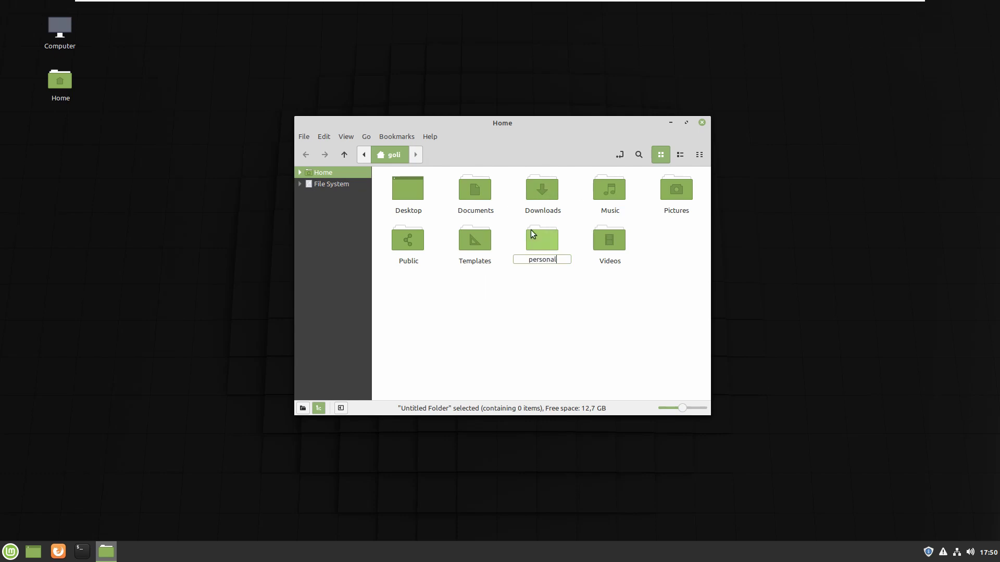
{"action": "key", "text": "Return"}
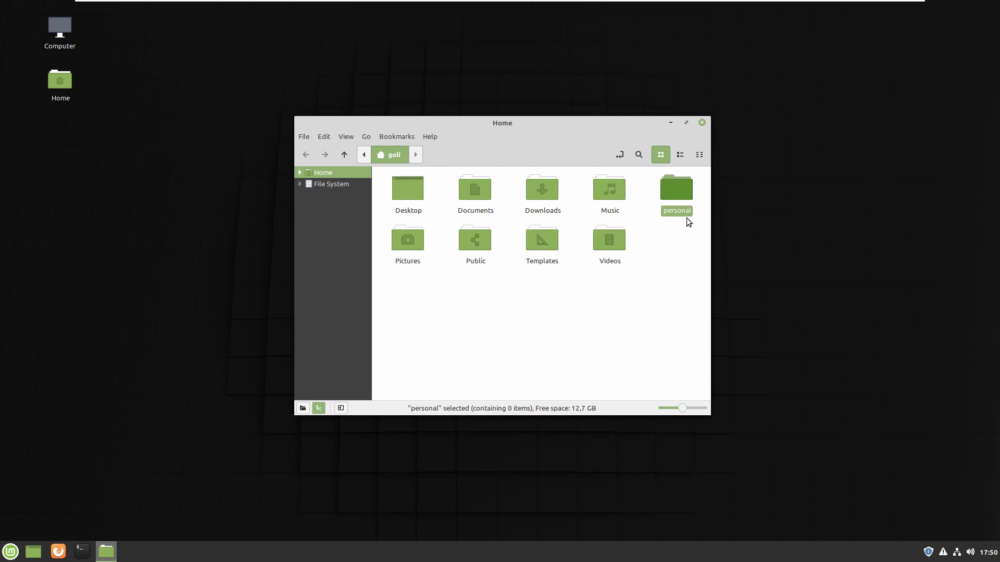
{"action": "left_click", "coordinate": [678, 229]}
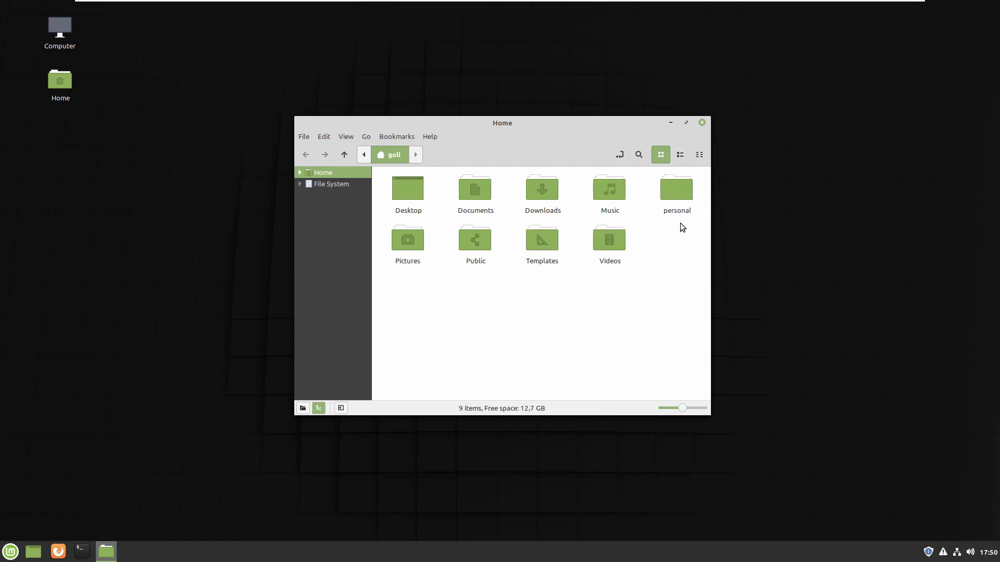
Create an empty document named sample.txt in the Home folder.
{"action": "left_click", "coordinate": [306, 138]}
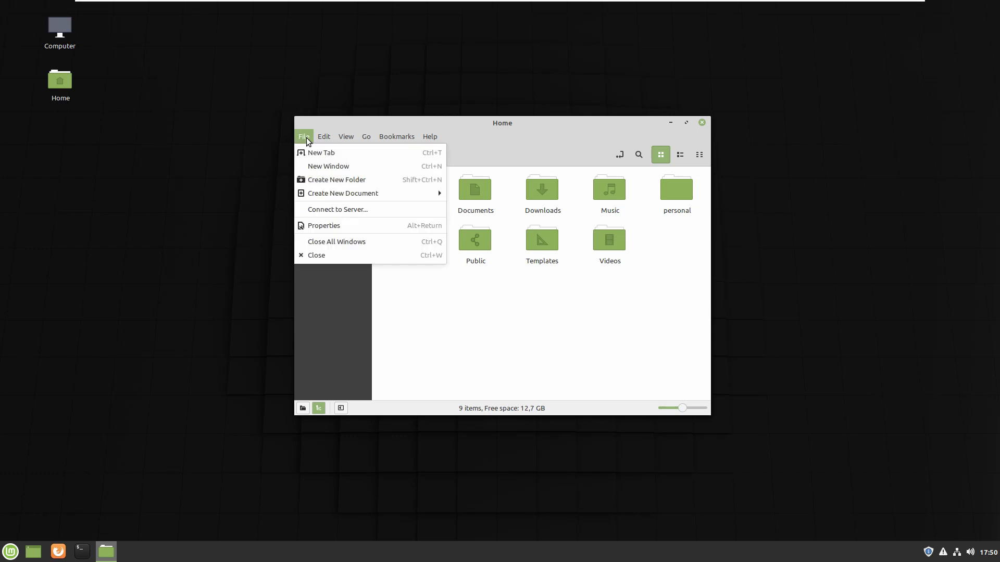
{"action": "mouse_move", "coordinate": [318, 197]}
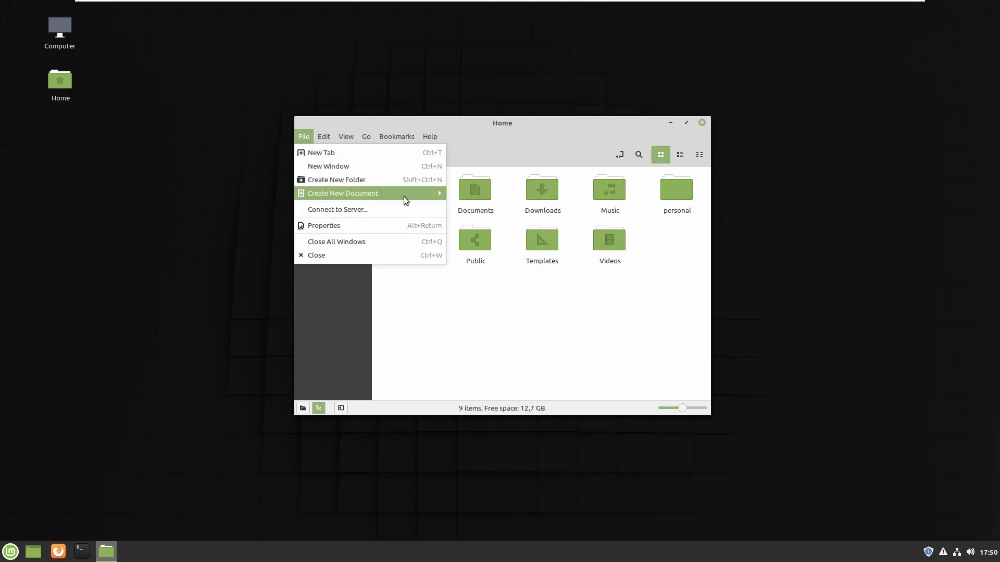
{"action": "mouse_move", "coordinate": [404, 195]}
{"action": "left_click", "coordinate": [505, 208]}
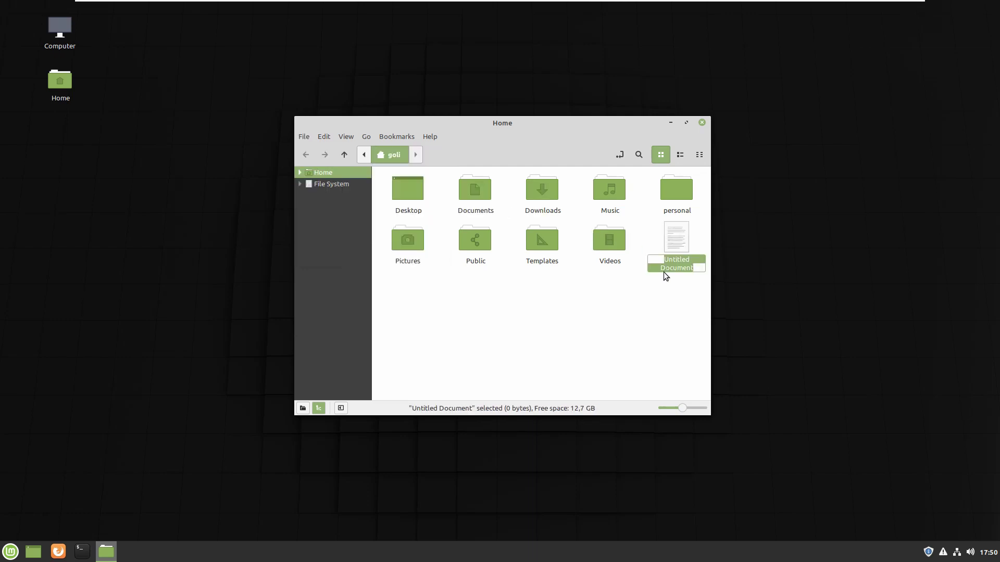
{"action": "type", "text": "tex"}
{"action": "left_click", "coordinate": [655, 302]}
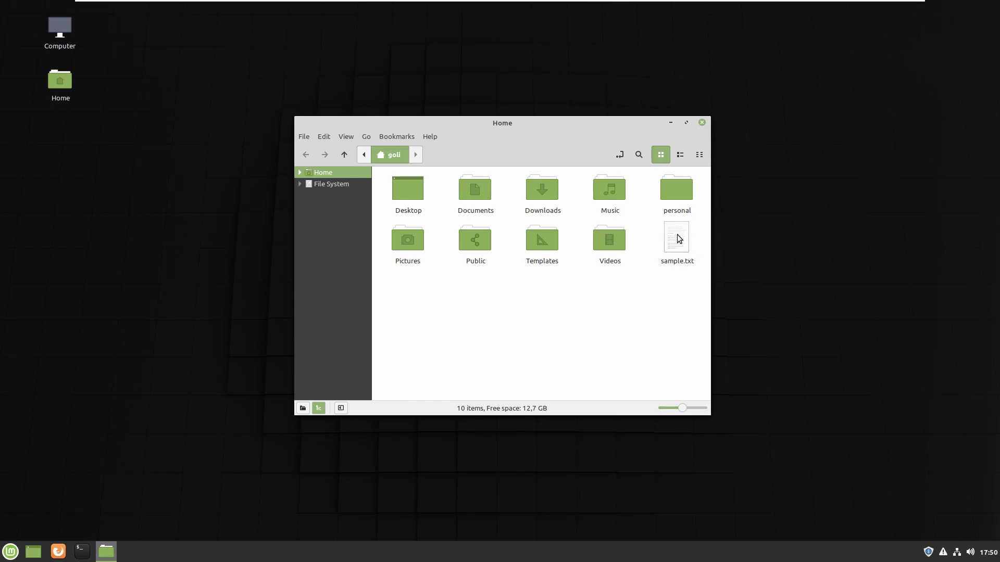
Examine the Home folder's properties, covering its basic details, permissions, emblems and sharing options, and close them.
{"action": "left_click", "coordinate": [305, 138]}
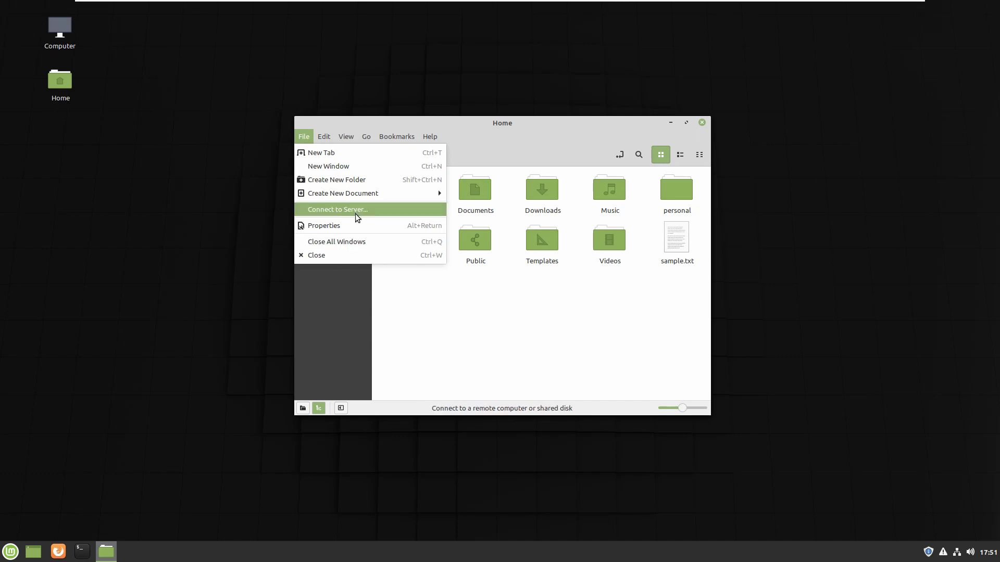
{"action": "left_click", "coordinate": [343, 230]}
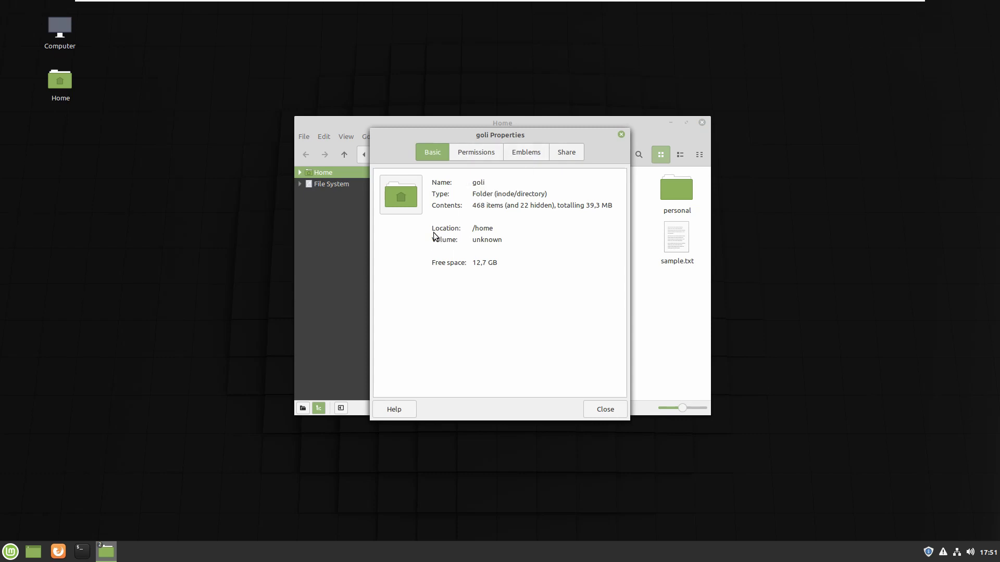
{"action": "left_click", "coordinate": [475, 153]}
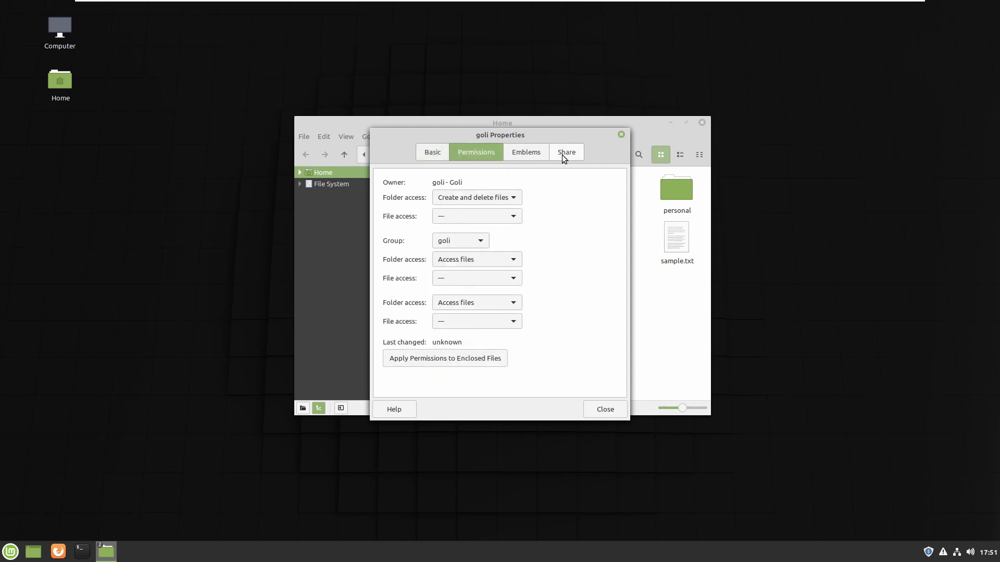
{"action": "left_click", "coordinate": [536, 153]}
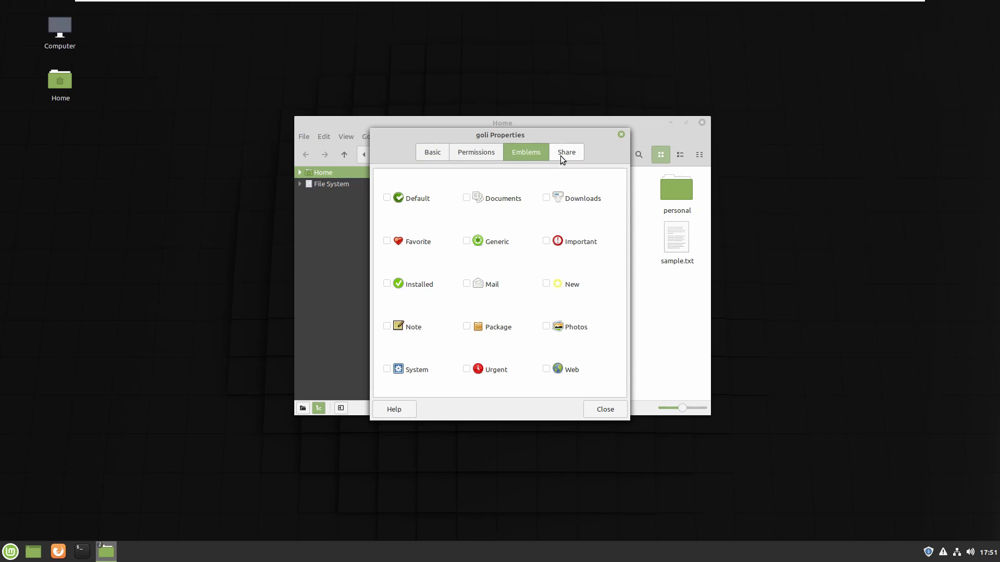
{"action": "left_click", "coordinate": [561, 154]}
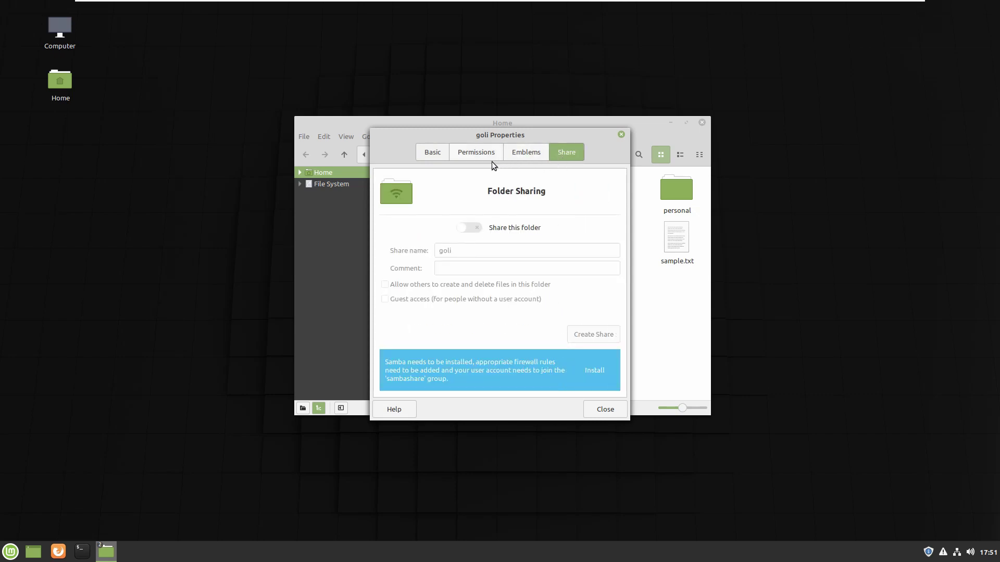
{"action": "left_click", "coordinate": [469, 155]}
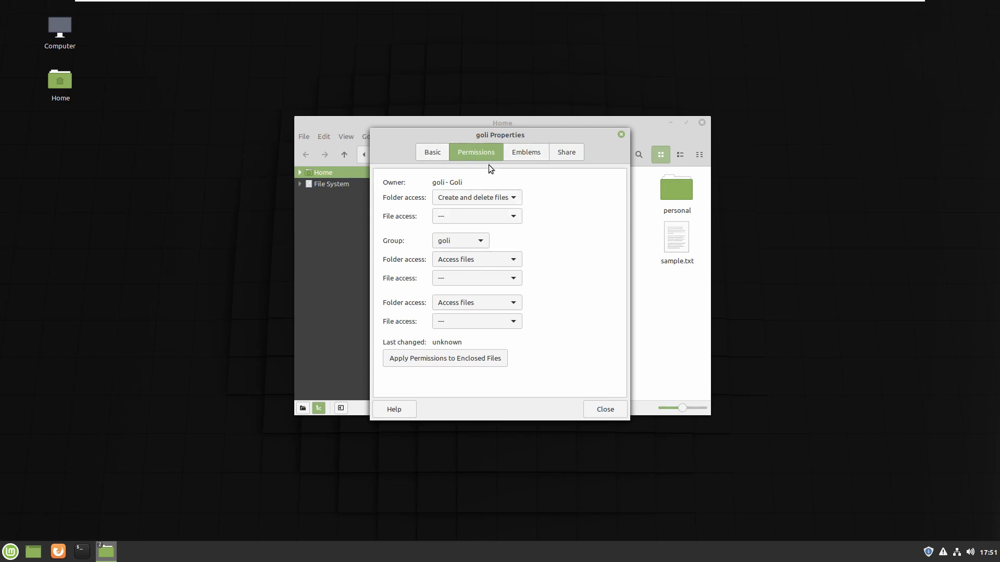
{"action": "left_click", "coordinate": [435, 154]}
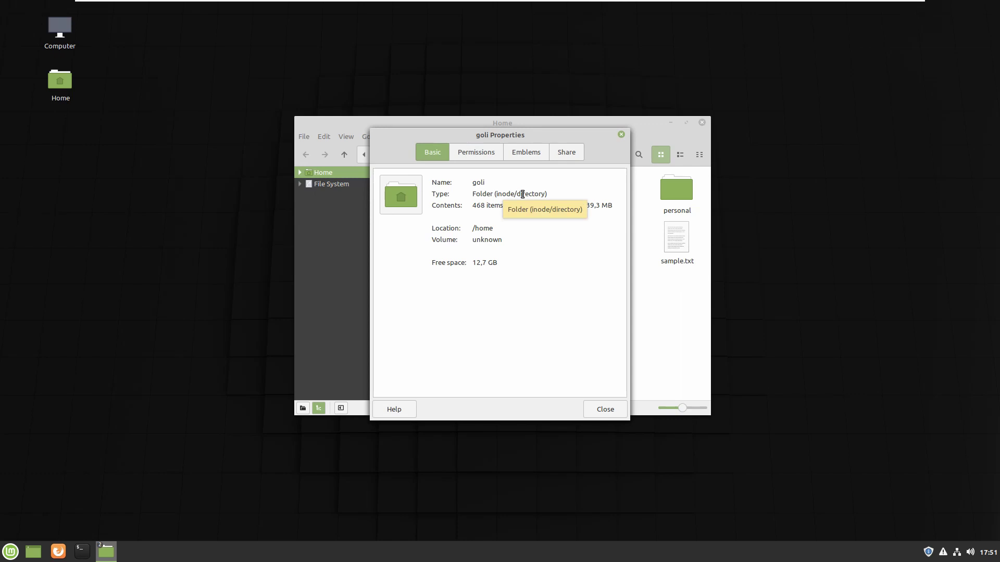
{"action": "left_click", "coordinate": [620, 134]}
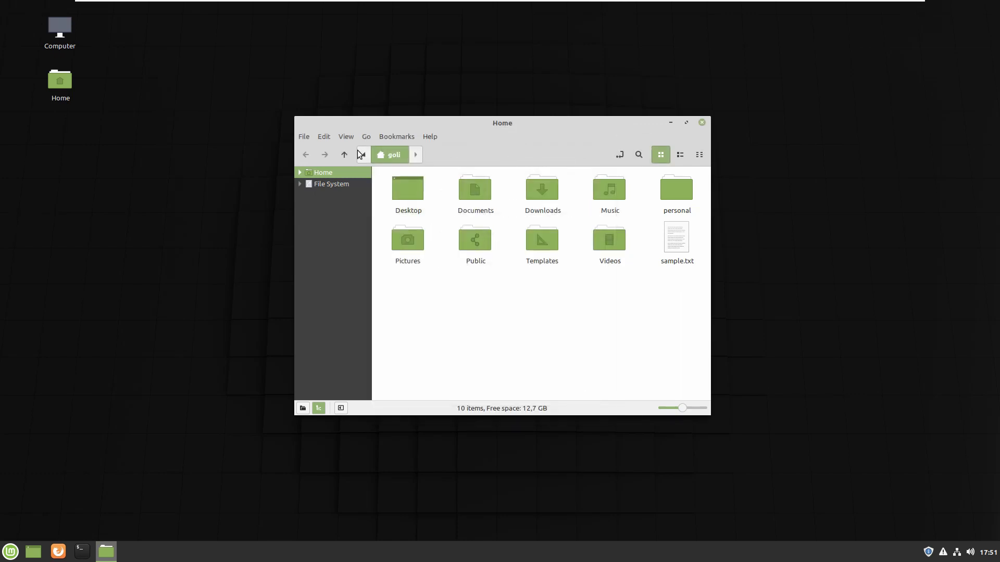
{"action": "left_click", "coordinate": [305, 139]}
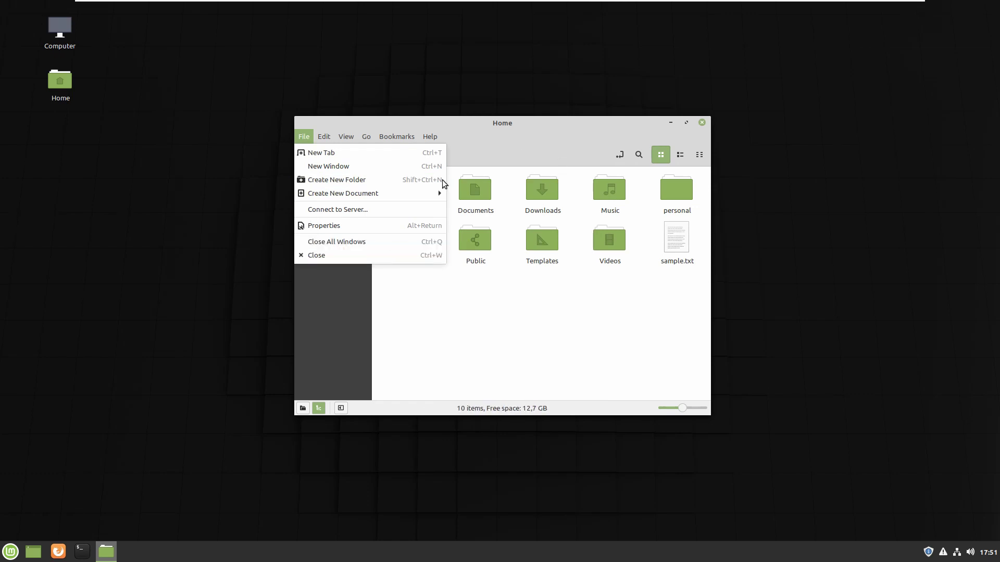
{"action": "left_click", "coordinate": [426, 281]}
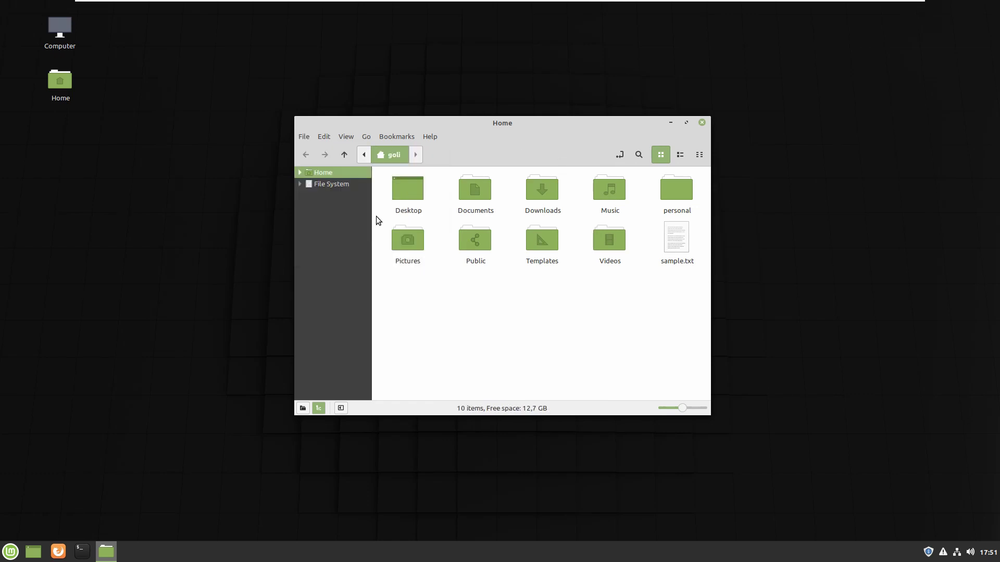
{"action": "left_click", "coordinate": [323, 139]}
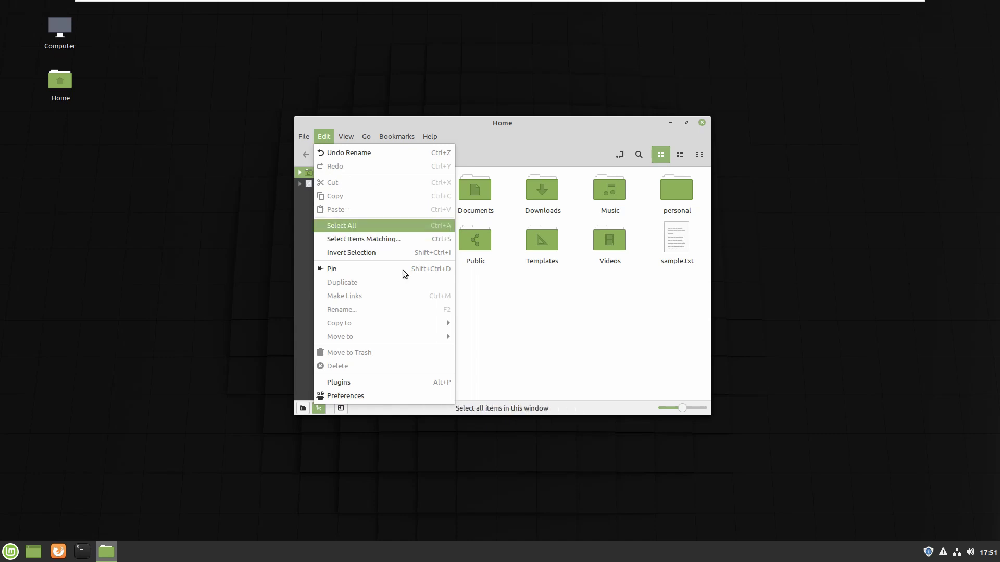
{"action": "left_click", "coordinate": [503, 315]}
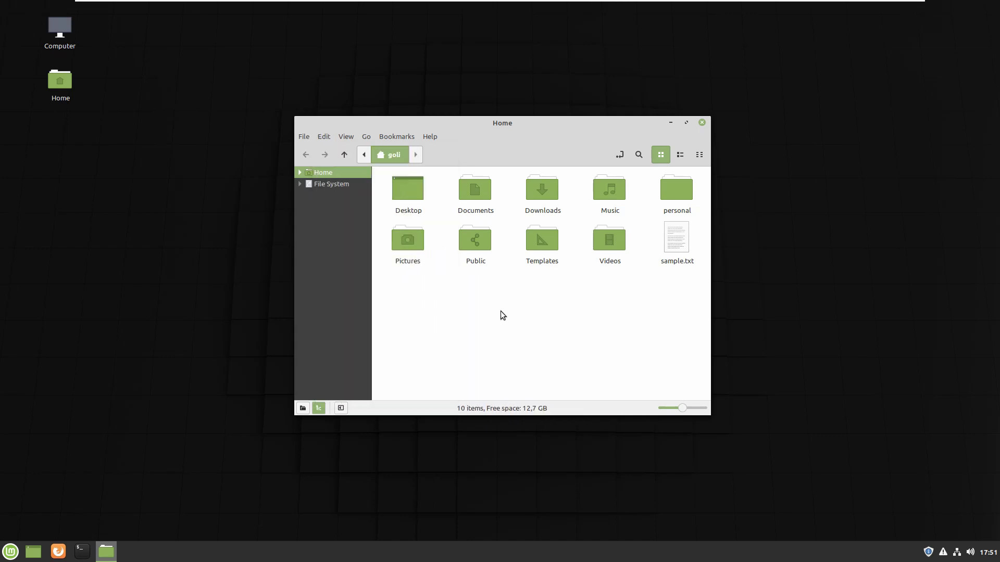
Move sample.txt to the trash and restore it by undoing the deletion.
{"action": "left_click", "coordinate": [682, 239]}
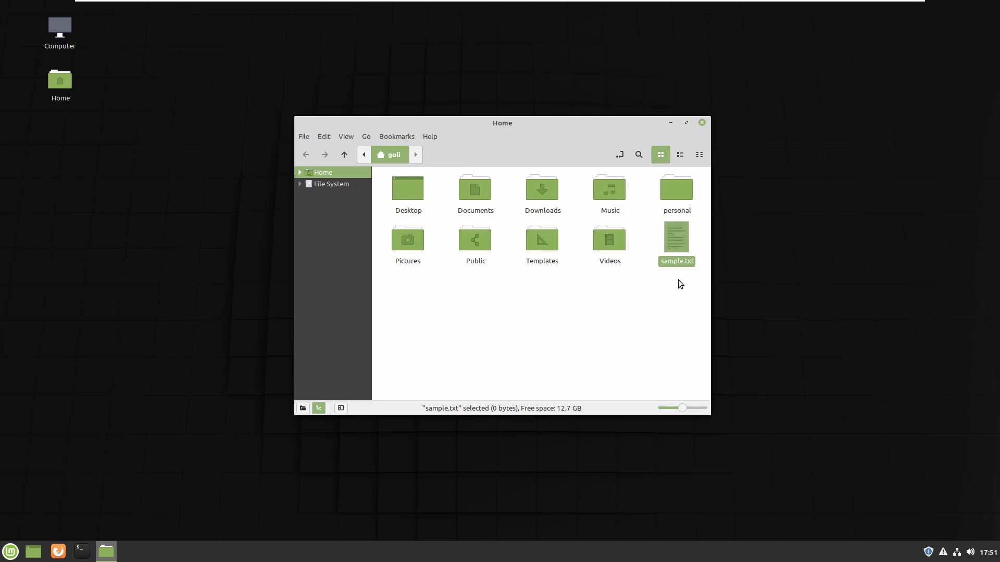
{"action": "key", "text": "Delete"}
{"action": "left_click", "coordinate": [323, 136]}
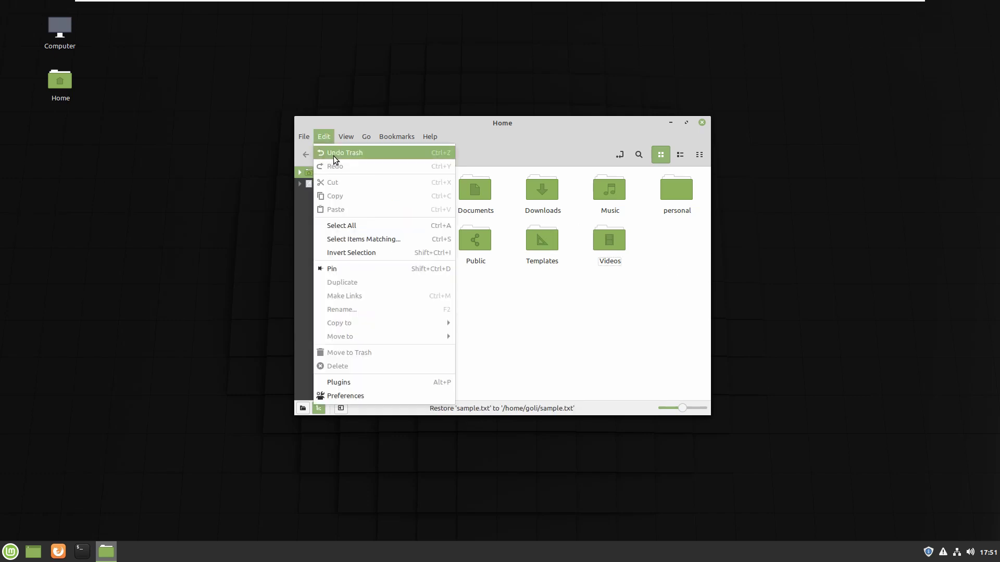
{"action": "left_click", "coordinate": [334, 156]}
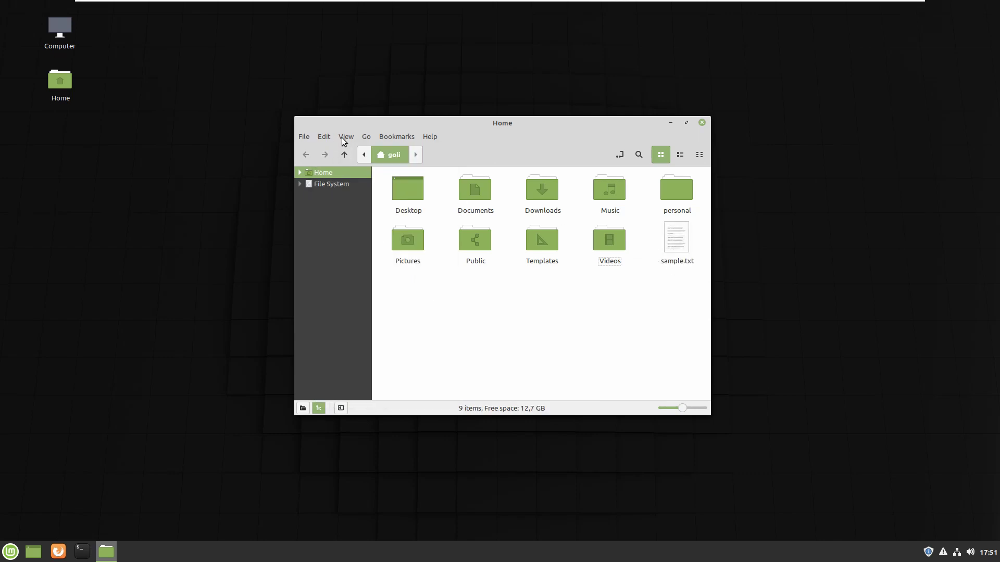
{"action": "left_click", "coordinate": [324, 137]}
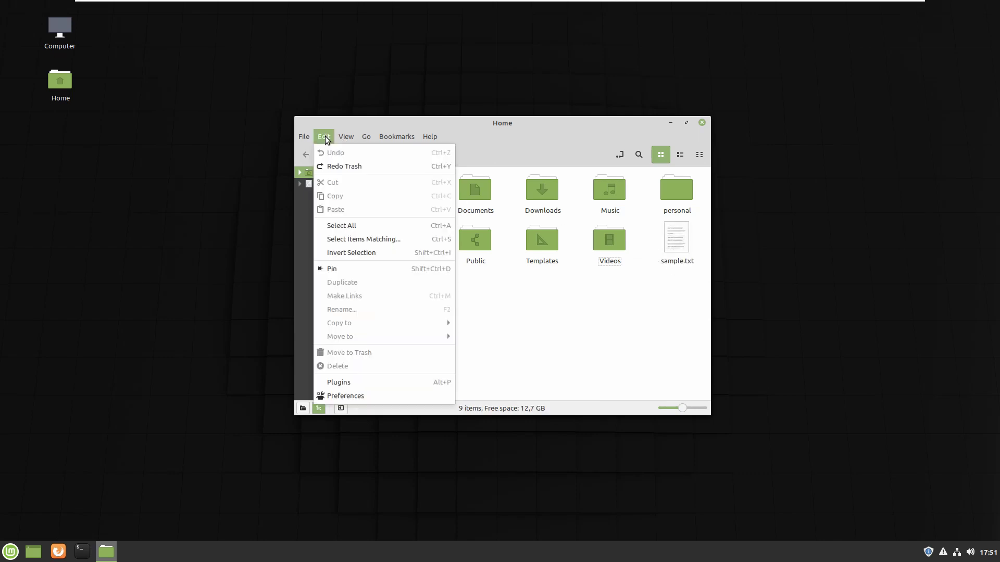
Redo the move of sample.txt to the trash, and select all items in the Home folder before clearing the selection.
{"action": "left_click", "coordinate": [333, 166]}
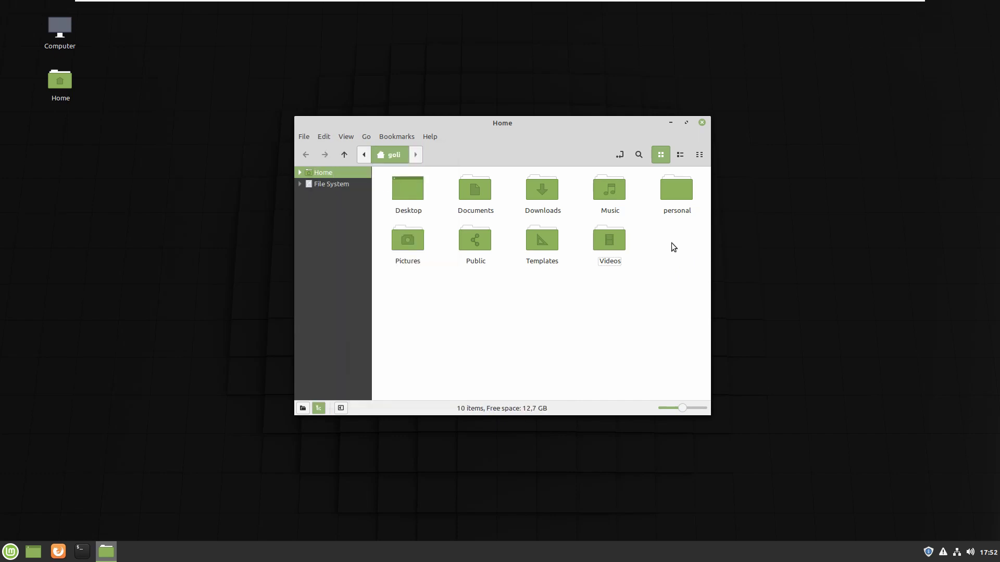
{"action": "left_click", "coordinate": [327, 138]}
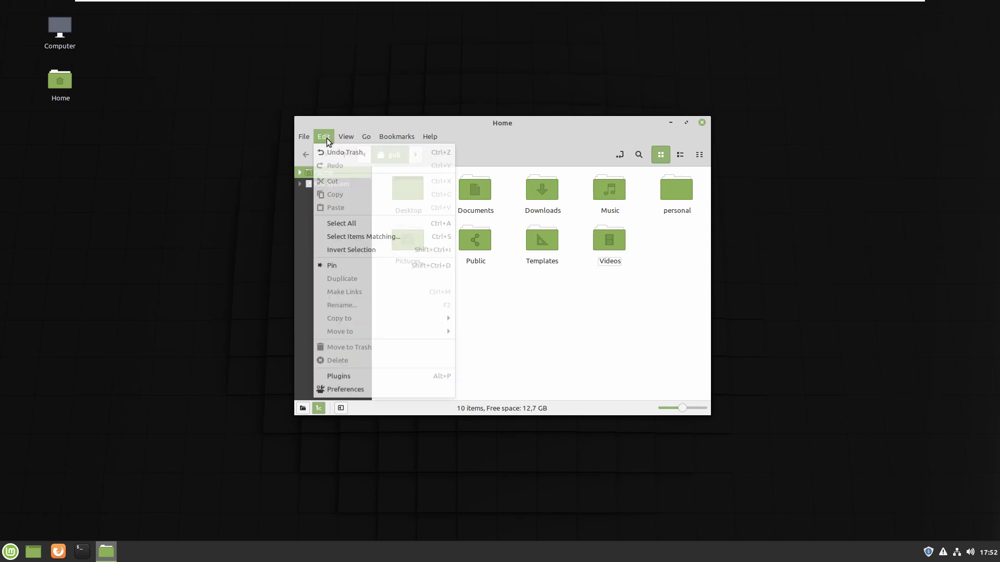
{"action": "left_click", "coordinate": [353, 226]}
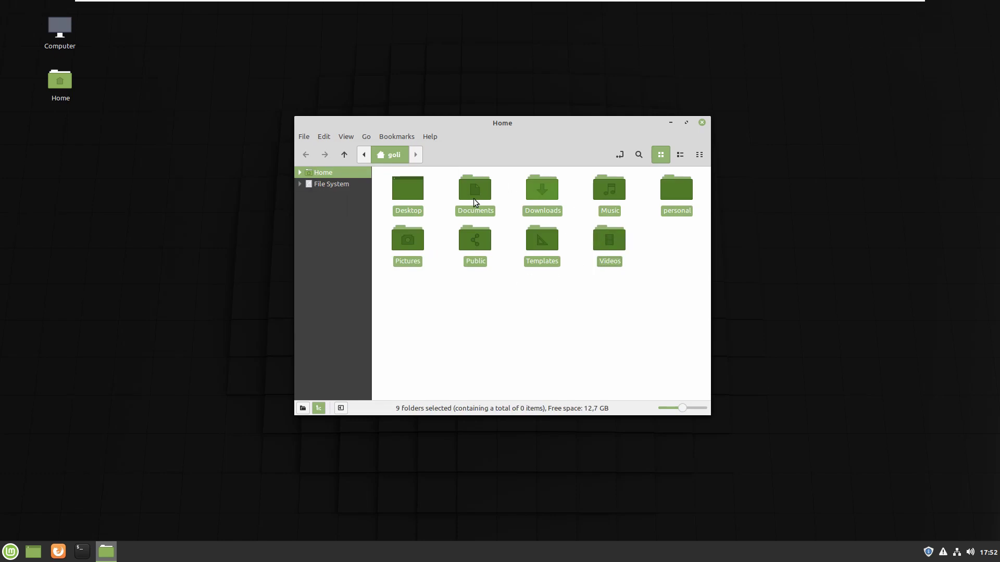
{"action": "left_click", "coordinate": [325, 138]}
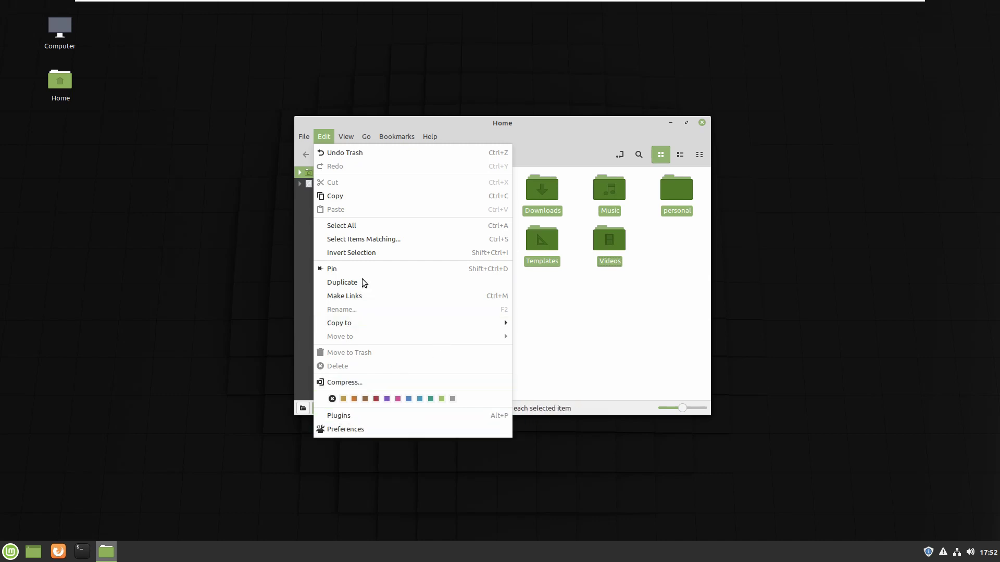
{"action": "left_click", "coordinate": [555, 287]}
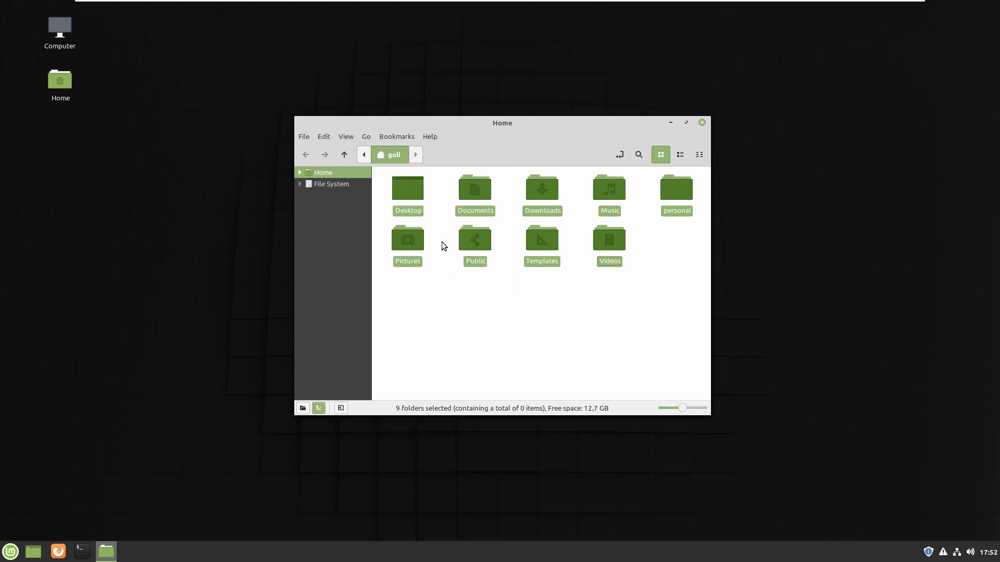
{"action": "left_click", "coordinate": [506, 292]}
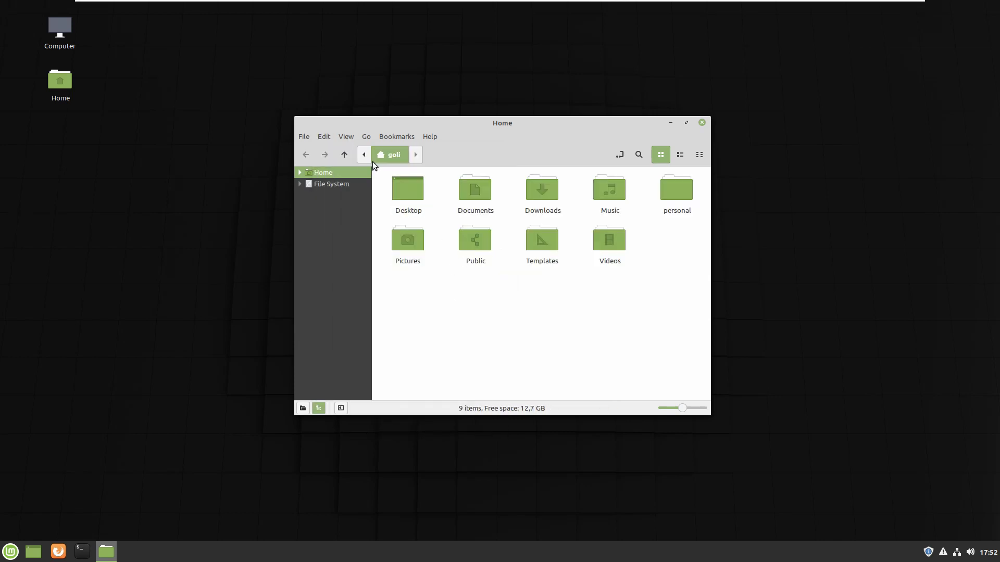
Hide the file manager's main toolbar and show it again.
{"action": "left_click", "coordinate": [348, 137]}
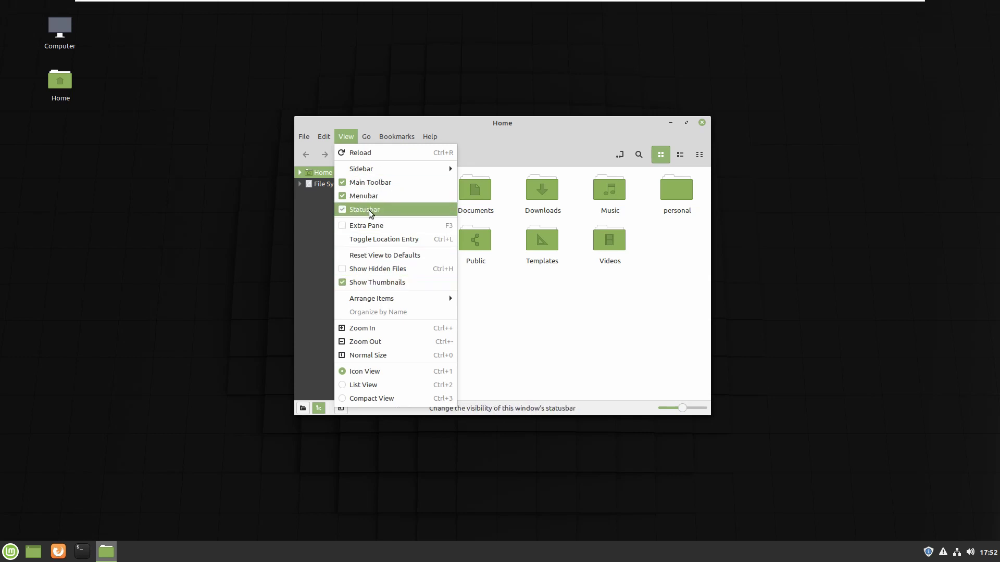
{"action": "left_click", "coordinate": [343, 183]}
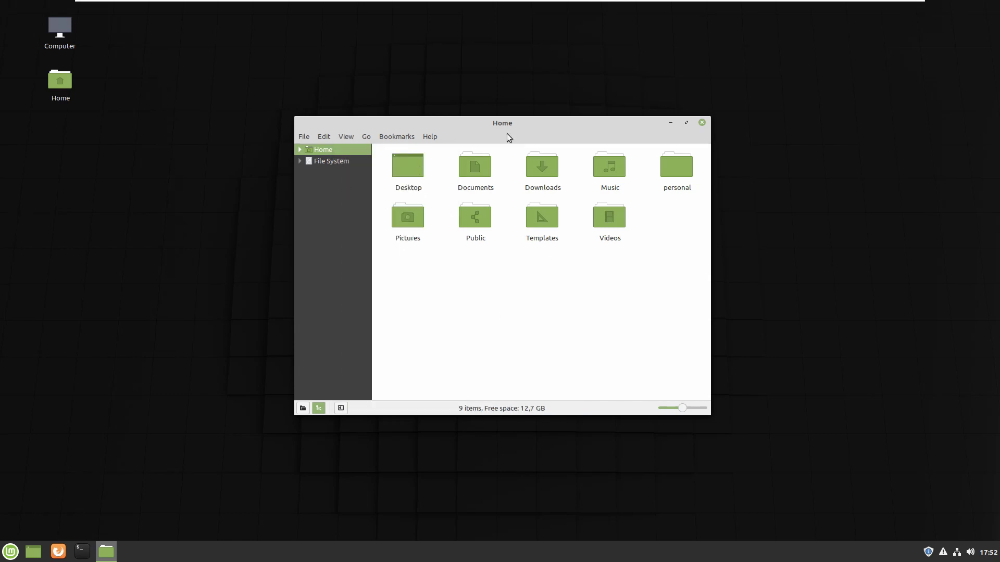
{"action": "left_click", "coordinate": [346, 136]}
{"action": "left_click", "coordinate": [344, 183]}
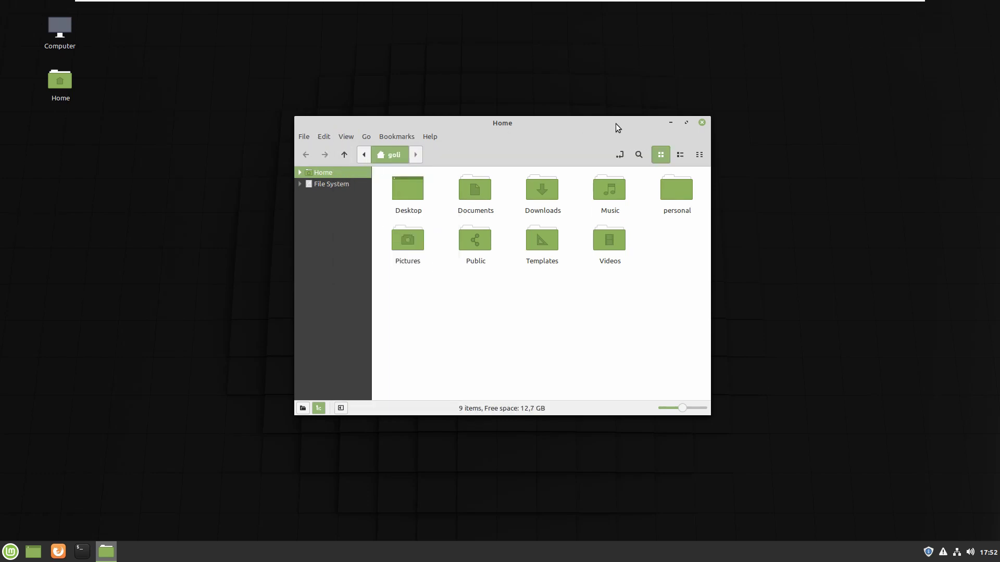
{"action": "left_click", "coordinate": [343, 137]}
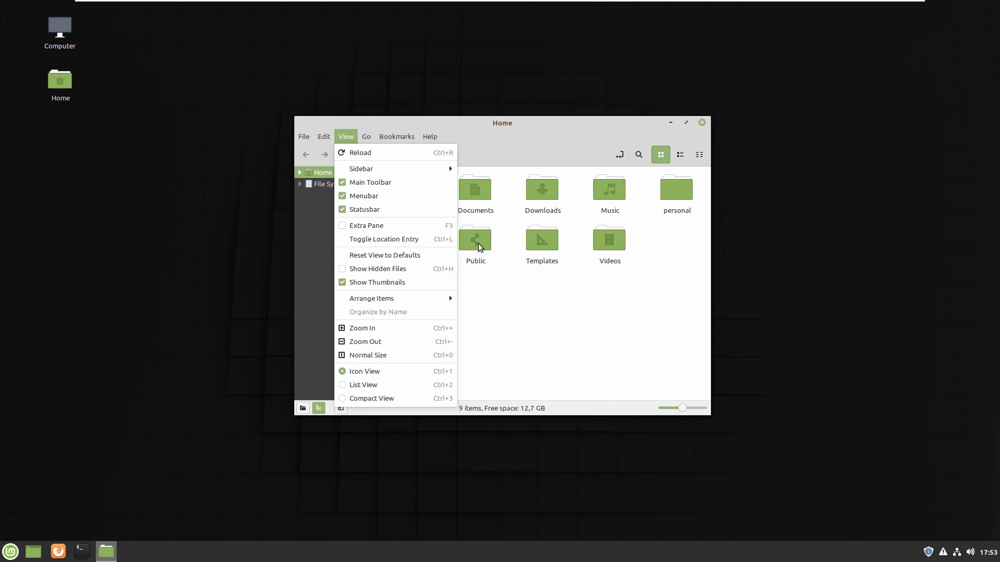
{"action": "key", "text": "Down"}
{"action": "key", "text": "Down"}
{"action": "key", "text": "Down"}
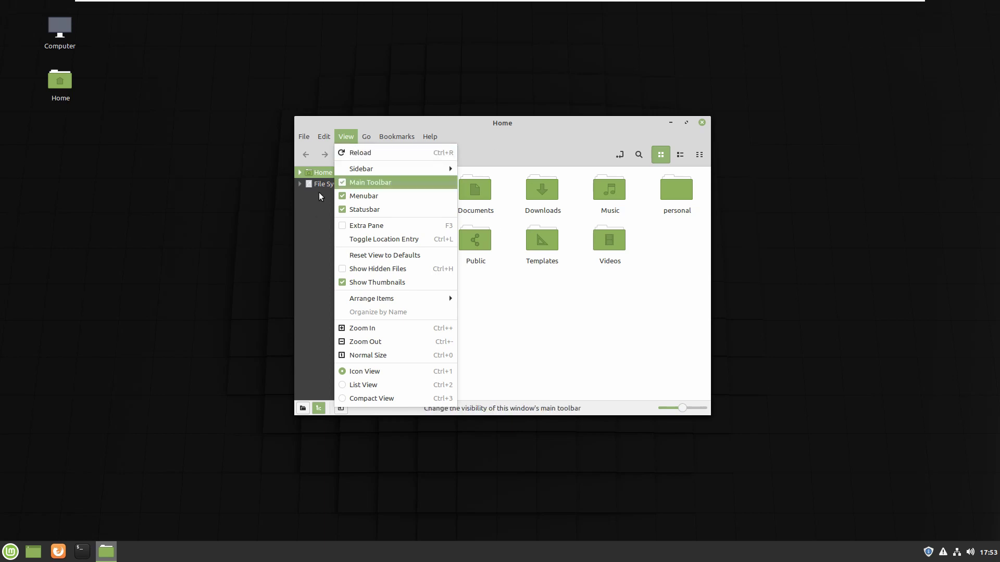
{"action": "key", "text": "Up"}
{"action": "key", "text": "Up"}
{"action": "key", "text": "Right"}
{"action": "key", "text": "Right"}
{"action": "key", "text": "Right"}
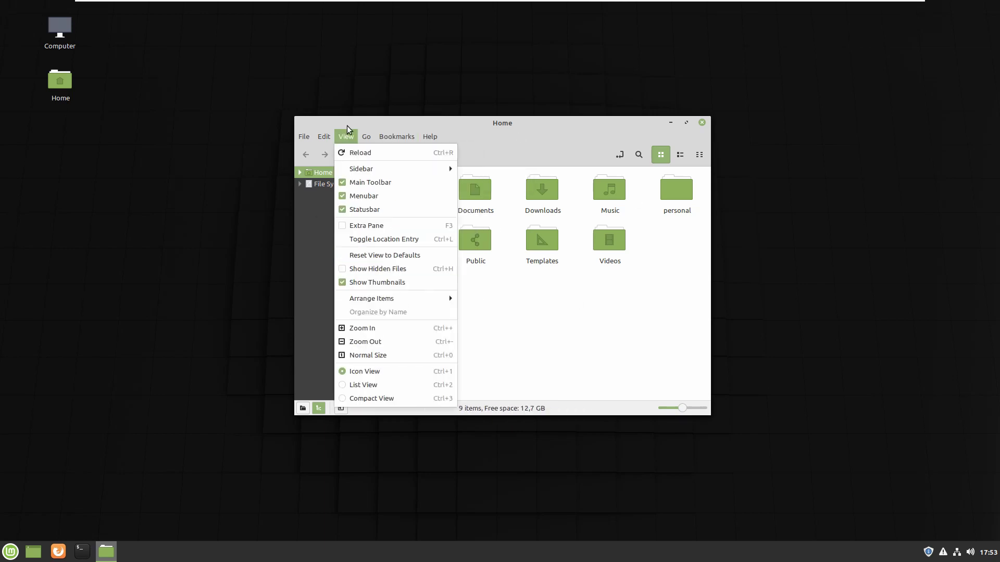
Enlarge the Home folder's icons by one zoom level and zoom back out.
{"action": "mouse_move", "coordinate": [347, 141]}
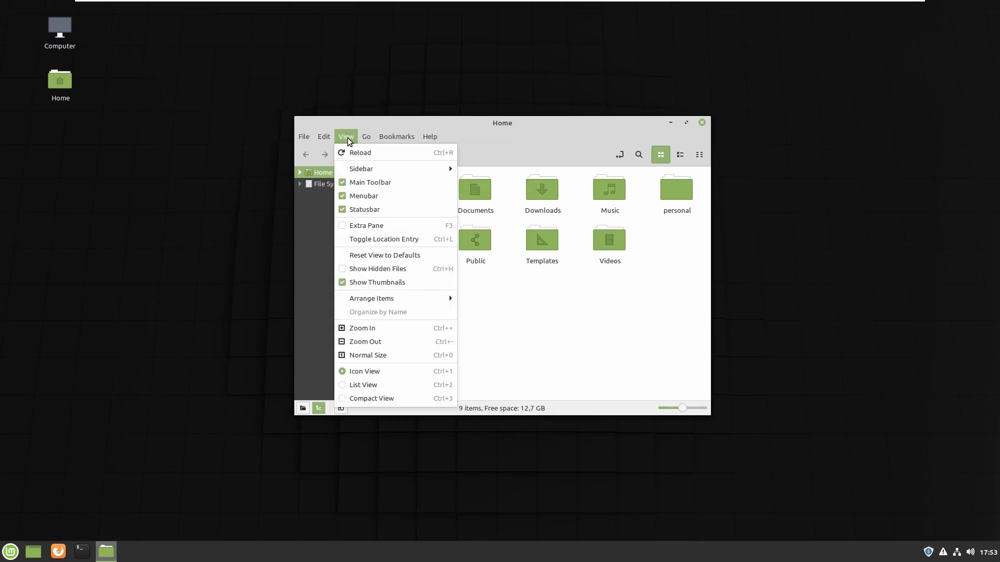
{"action": "left_click", "coordinate": [365, 330]}
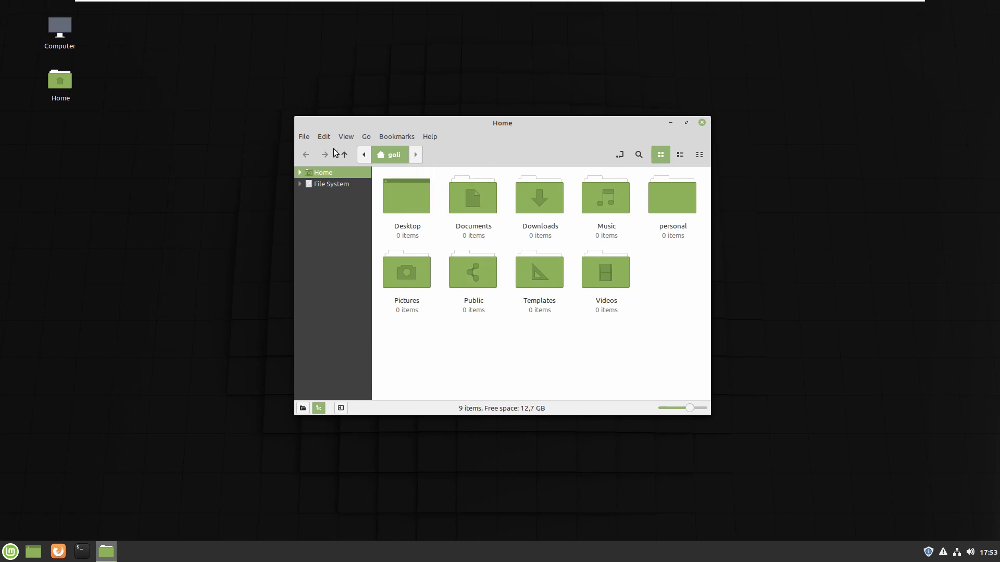
{"action": "left_click", "coordinate": [344, 138]}
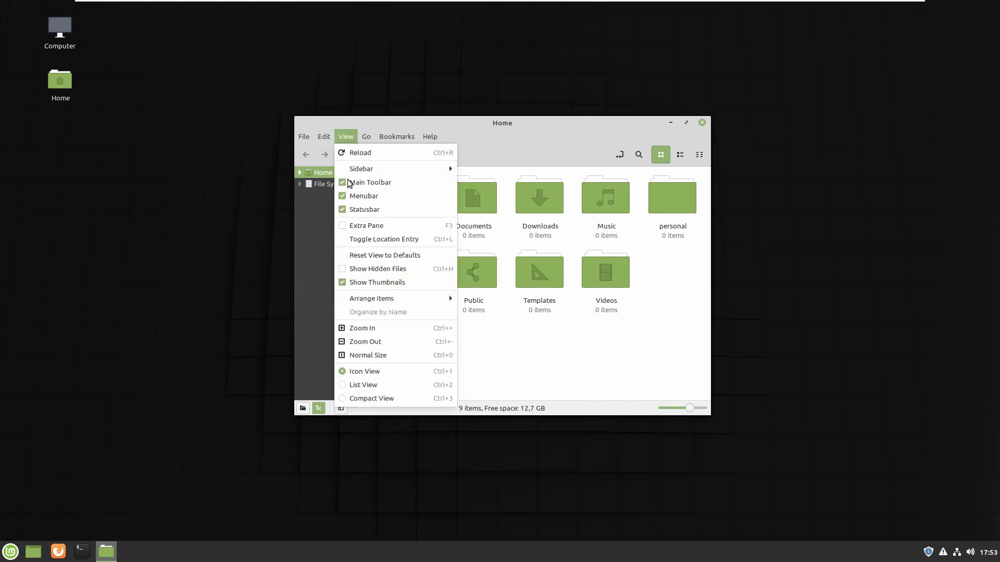
{"action": "left_click", "coordinate": [379, 344]}
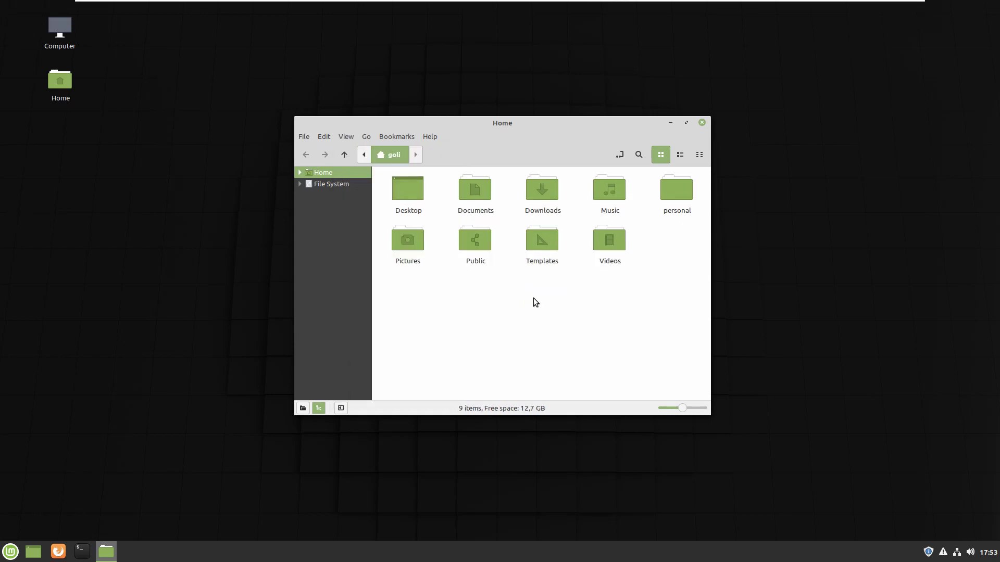
Display the Home folder in list view and compact view, and return it to icon view.
{"action": "left_click", "coordinate": [345, 138]}
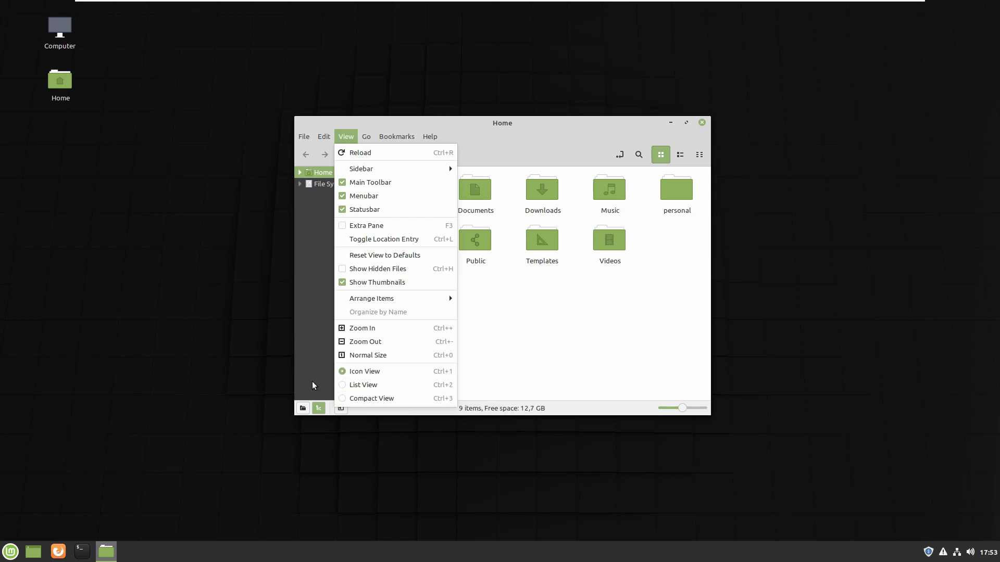
{"action": "left_click", "coordinate": [344, 387]}
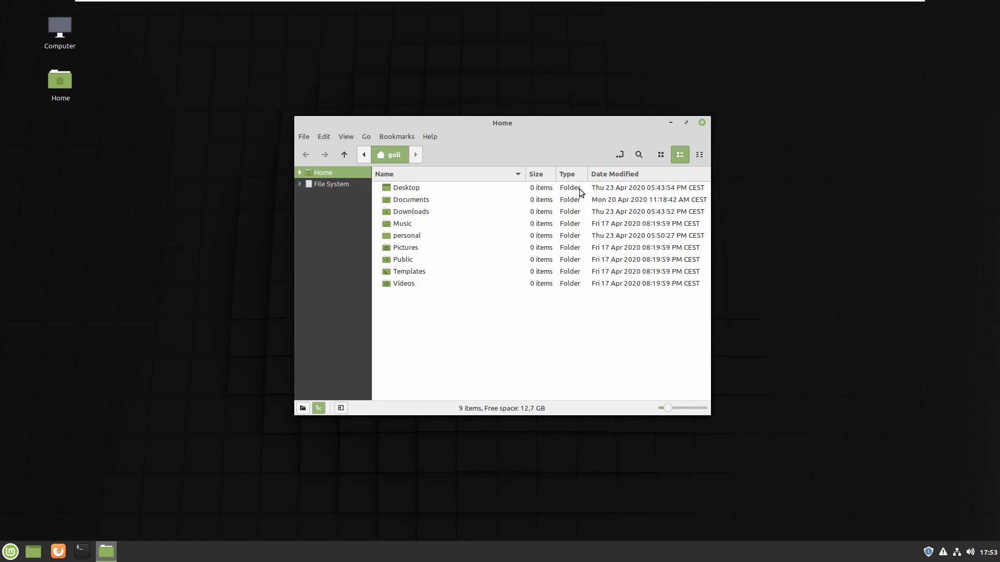
{"action": "left_click", "coordinate": [346, 137]}
{"action": "left_click", "coordinate": [361, 368]}
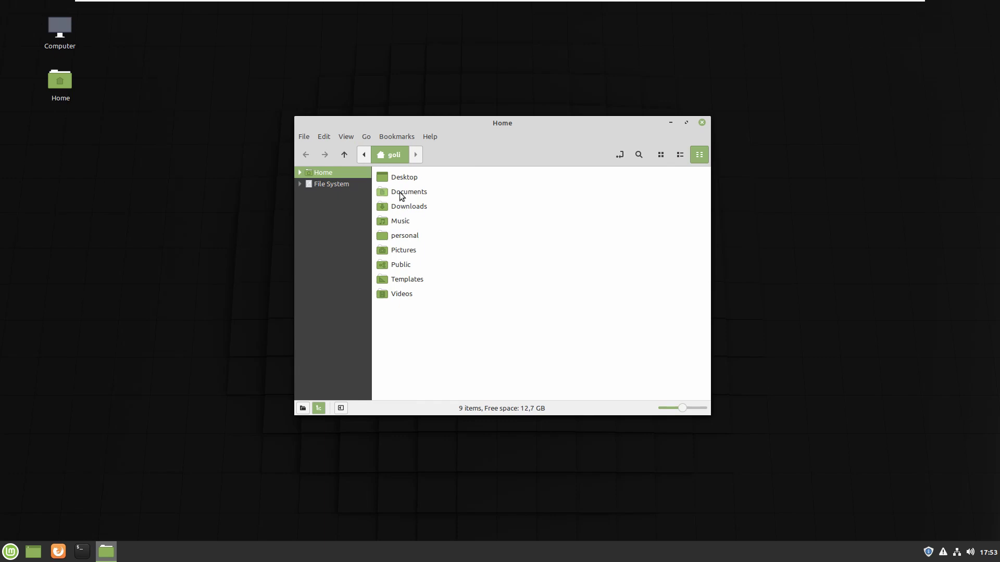
{"action": "left_click", "coordinate": [346, 137]}
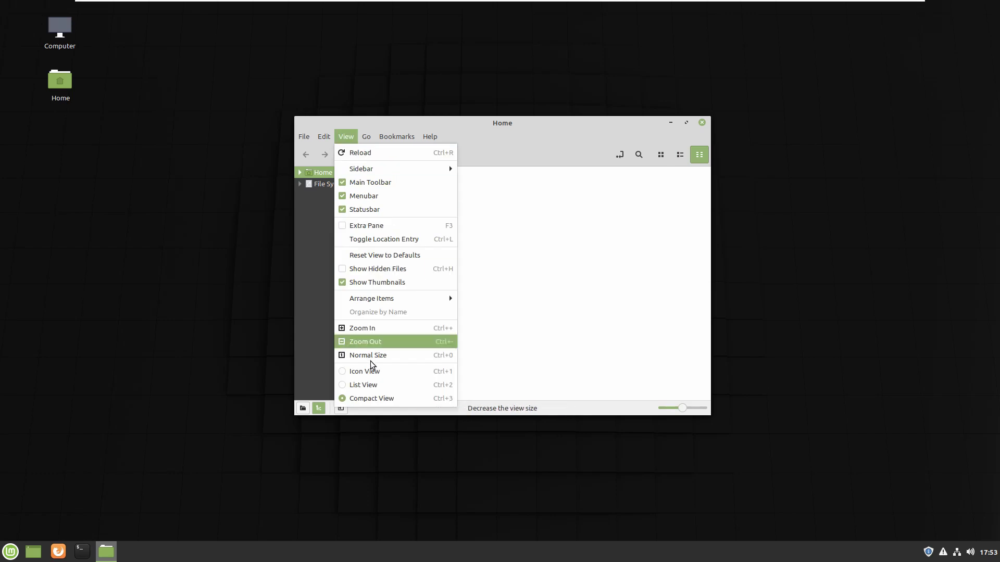
{"action": "left_click", "coordinate": [362, 373]}
{"action": "left_click", "coordinate": [367, 137]}
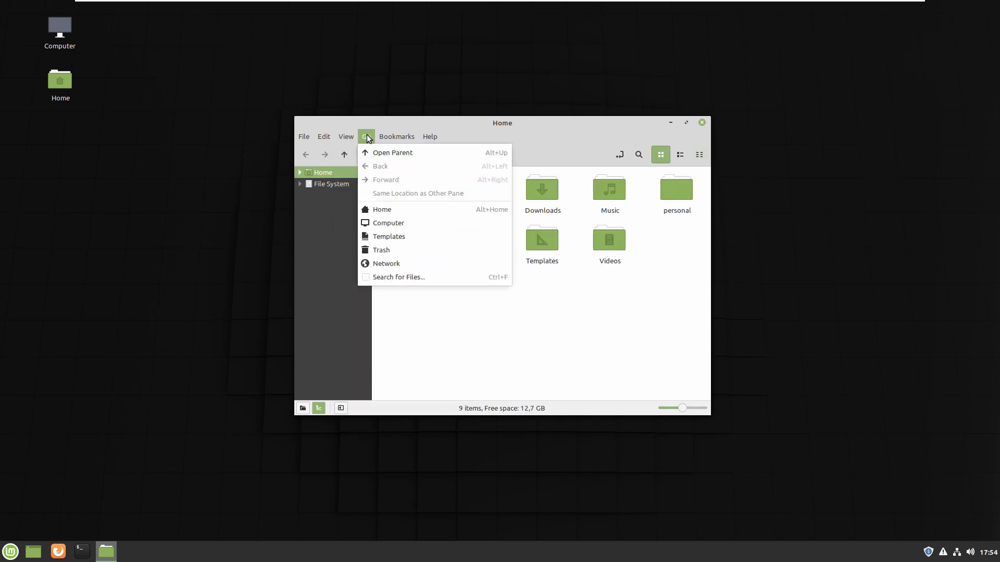
{"action": "left_click", "coordinate": [366, 136]}
{"action": "left_click", "coordinate": [367, 137]}
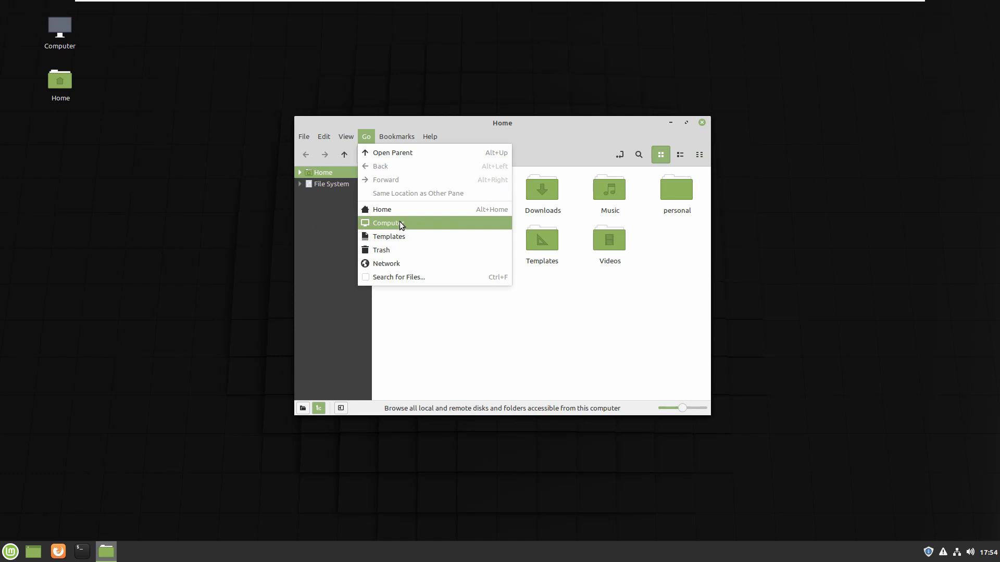
{"action": "left_click", "coordinate": [489, 295]}
Open the Downloads folder and go back to the Home folder.
{"action": "double_click", "coordinate": [540, 195]}
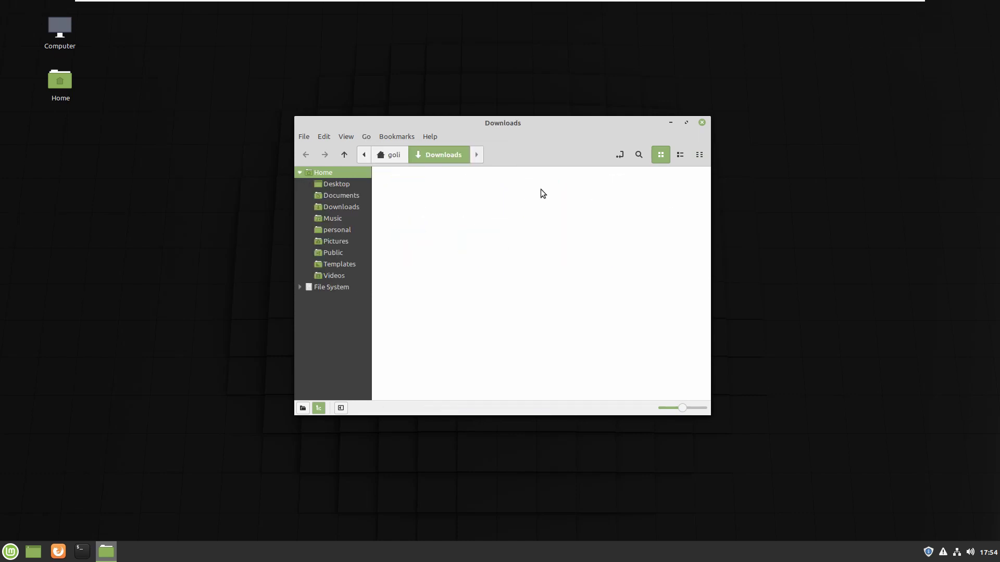
{"action": "left_click", "coordinate": [366, 139]}
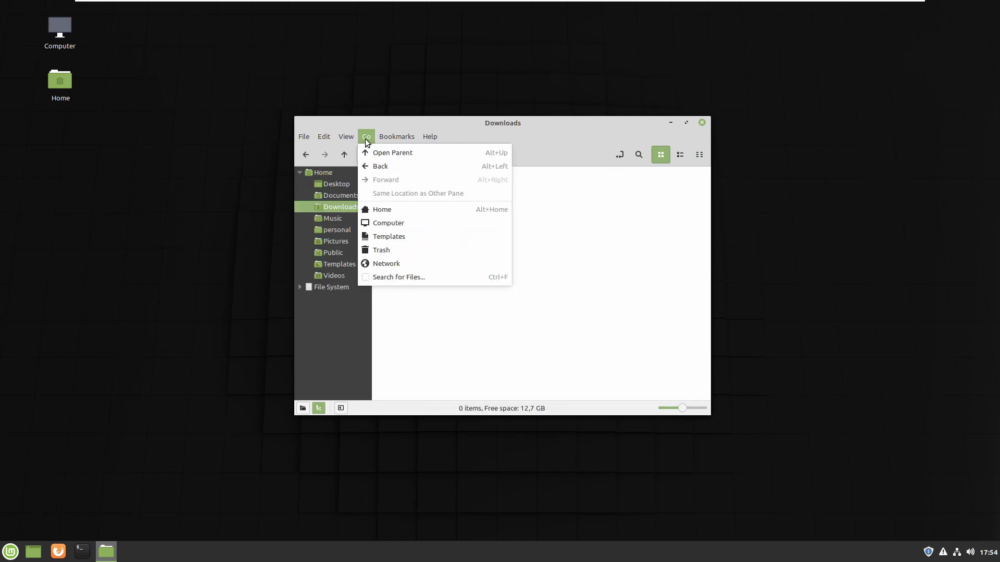
{"action": "left_click", "coordinate": [387, 211]}
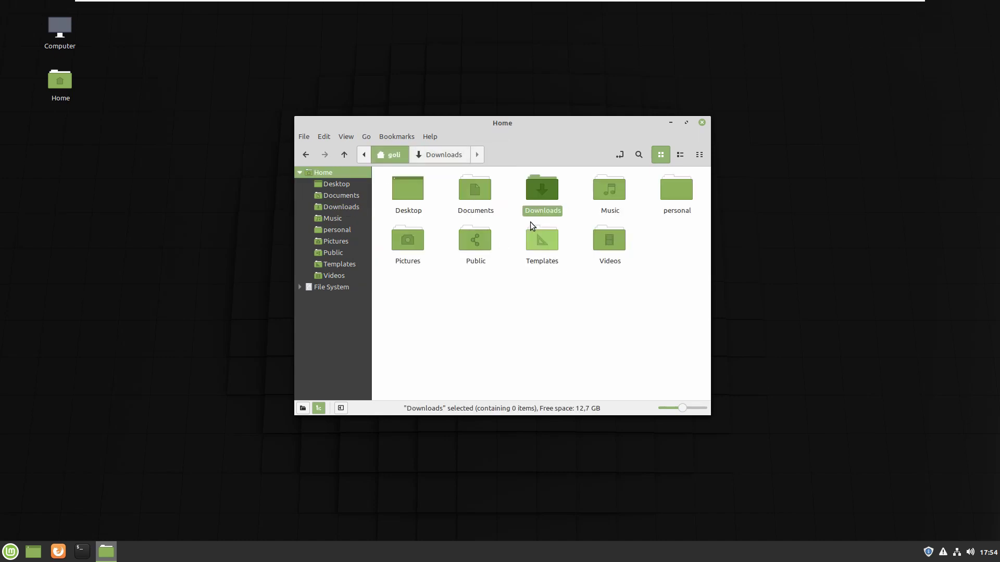
Go from the Desktop folder to the Templates location and return to the Home folder.
{"action": "double_click", "coordinate": [410, 205]}
{"action": "left_click", "coordinate": [367, 139]}
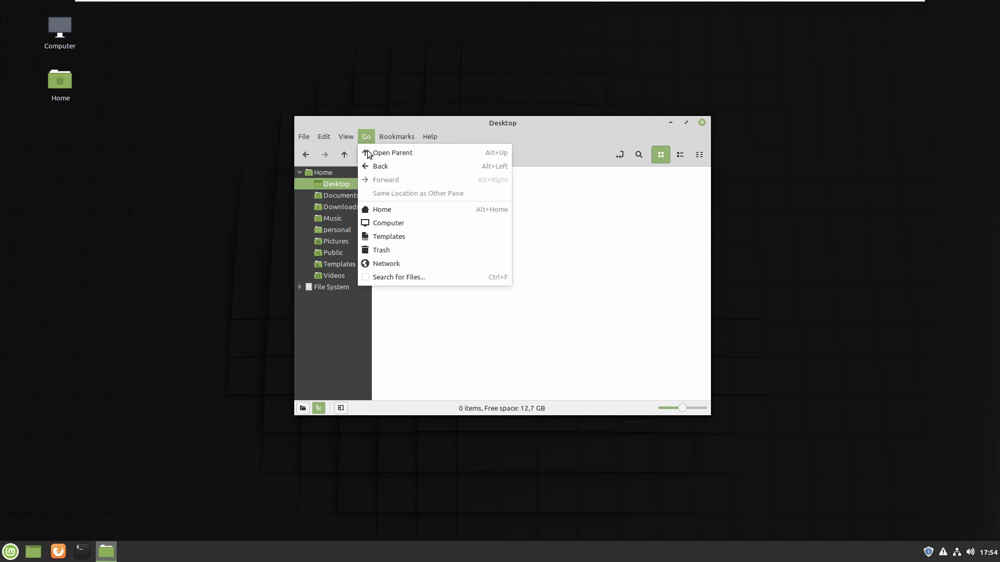
{"action": "left_click", "coordinate": [404, 236]}
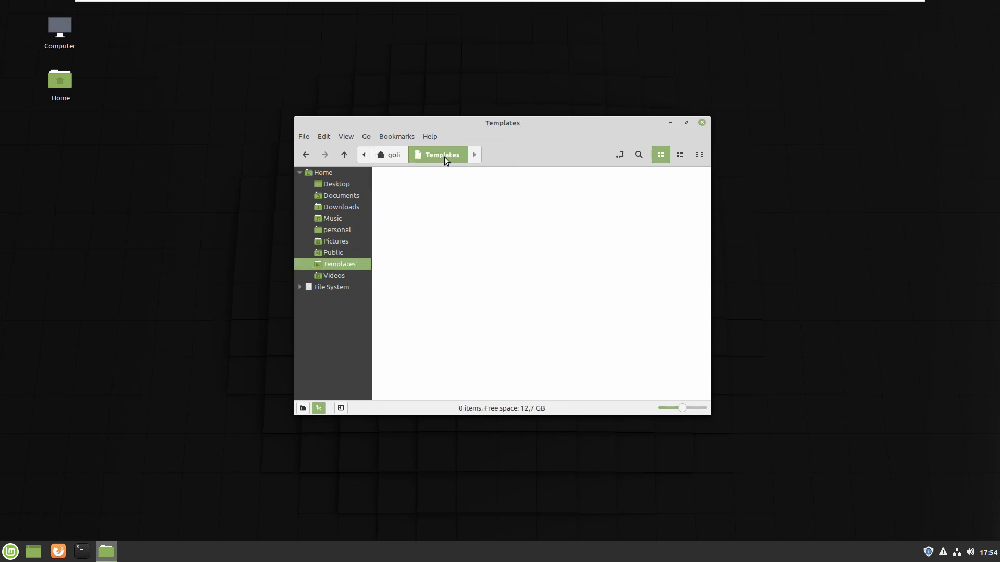
{"action": "left_click", "coordinate": [391, 156]}
Add a bookmark for the Home folder.
{"action": "left_click", "coordinate": [392, 137]}
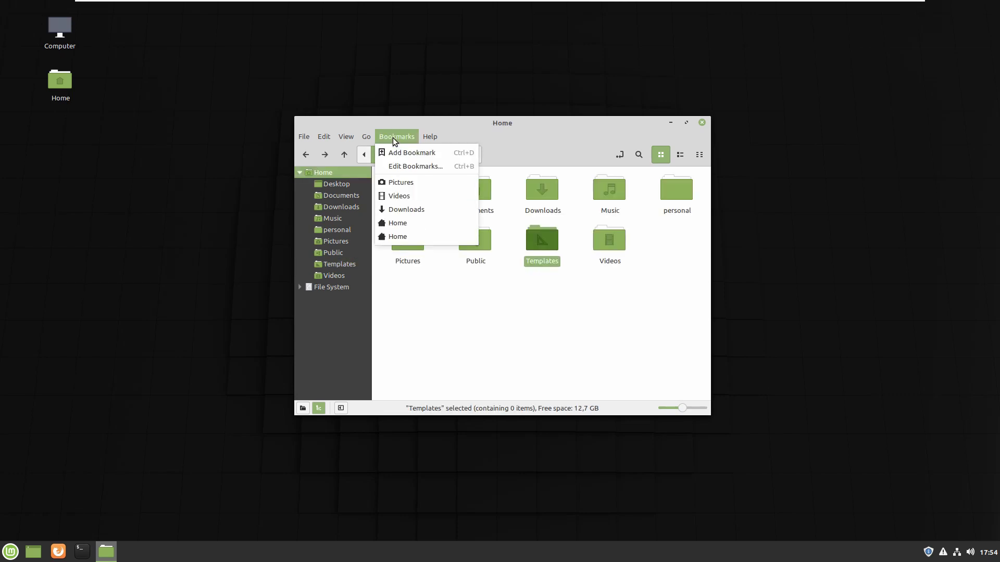
{"action": "left_click", "coordinate": [501, 335]}
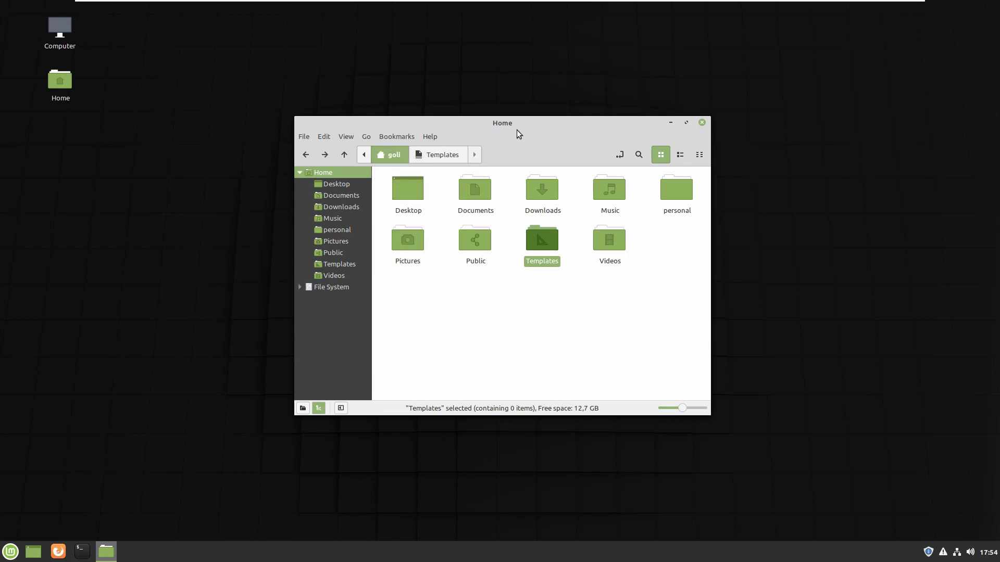
{"action": "left_click", "coordinate": [397, 136]}
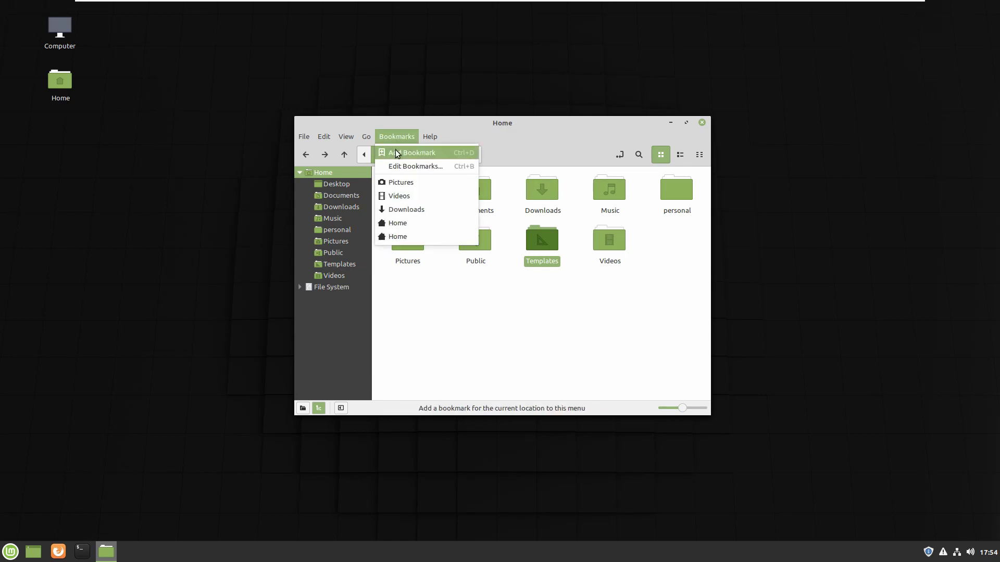
{"action": "left_click", "coordinate": [397, 152]}
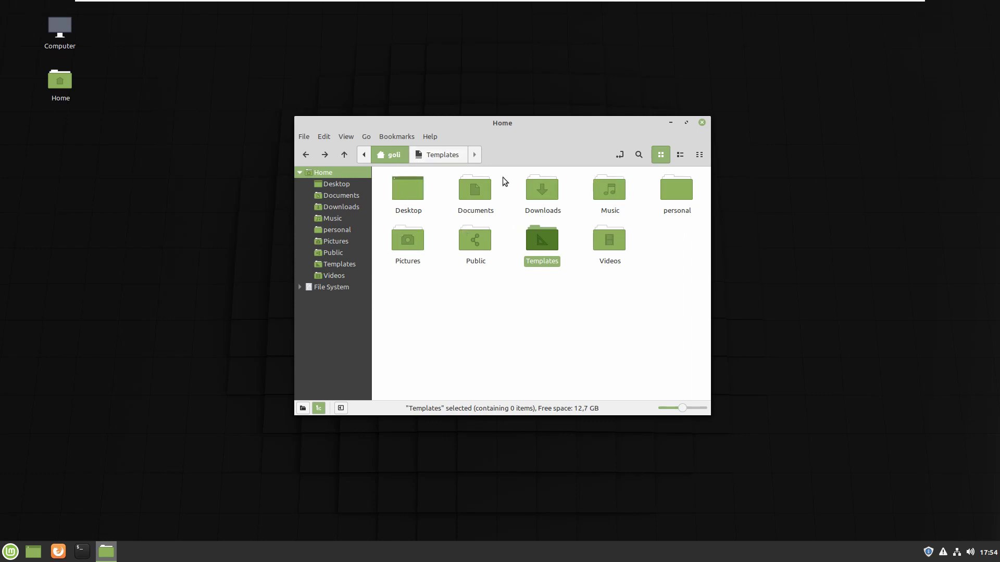
Open the Templates folder and remove the Pictures bookmark from the bookmarks list.
{"action": "left_click", "coordinate": [445, 155]}
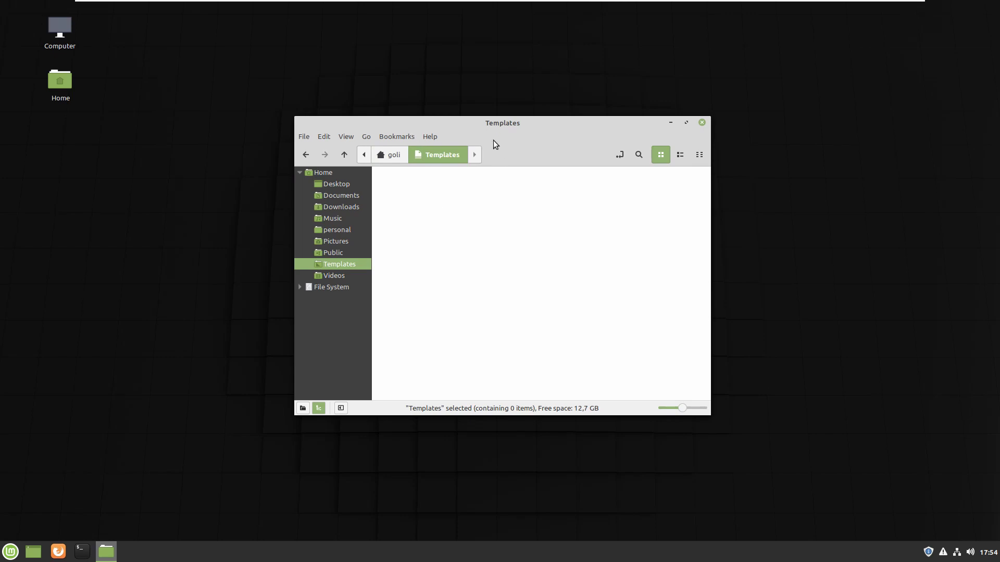
{"action": "left_click", "coordinate": [392, 136]}
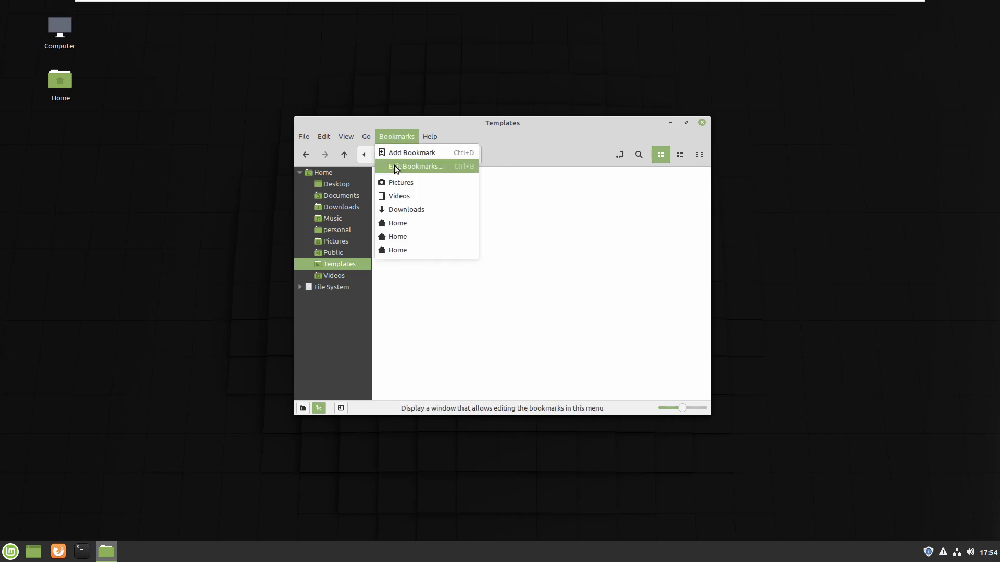
{"action": "left_click", "coordinate": [395, 165]}
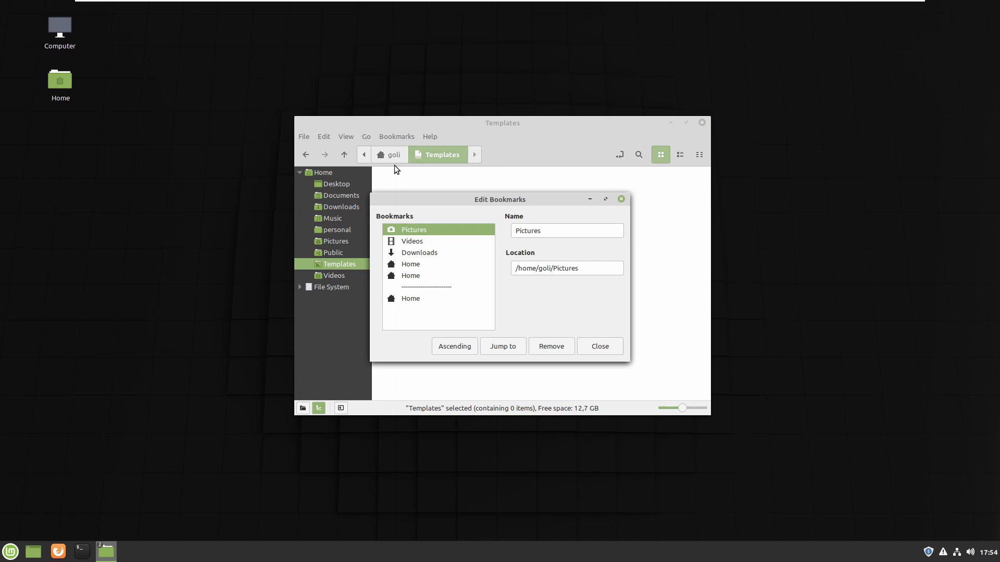
{"action": "left_click", "coordinate": [549, 352]}
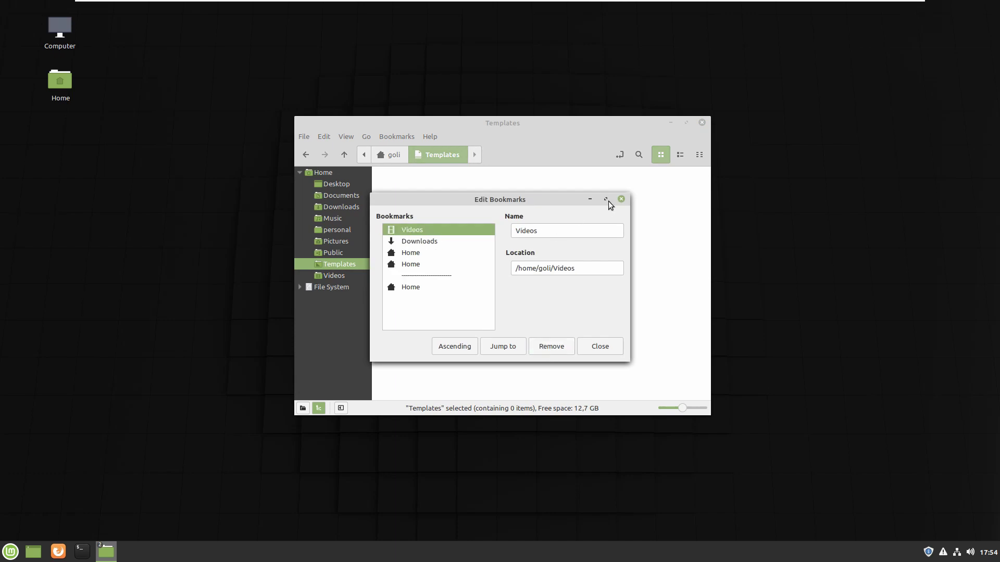
Close the bookmark editor, view the file manager's About information, and close it.
{"action": "left_click", "coordinate": [621, 199]}
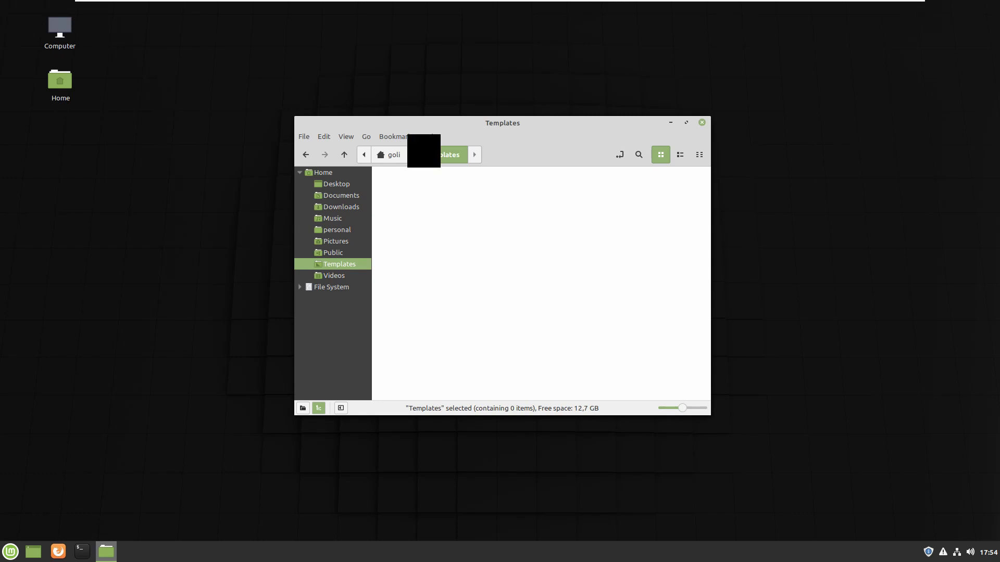
{"action": "left_click", "coordinate": [395, 137]}
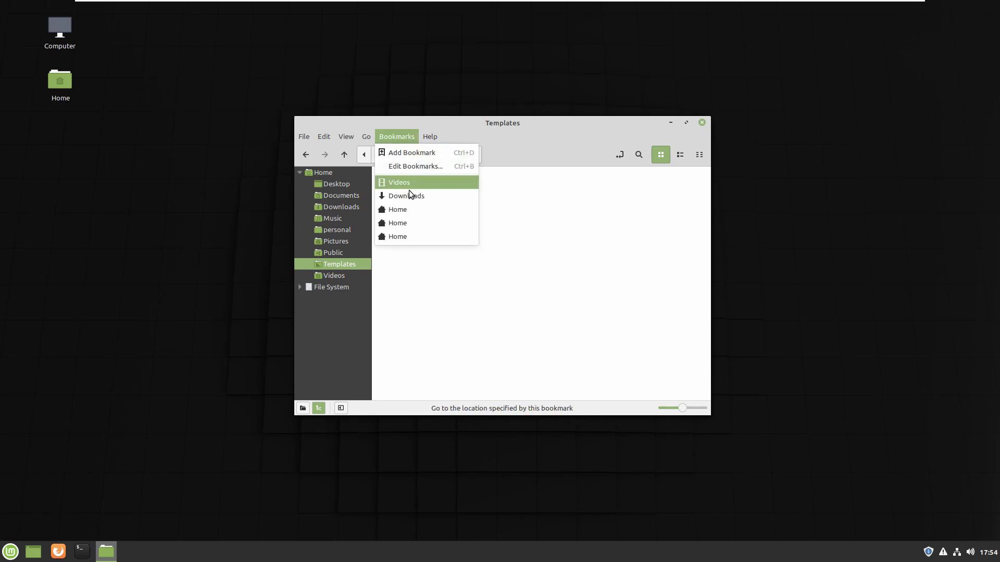
{"action": "mouse_move", "coordinate": [433, 138]}
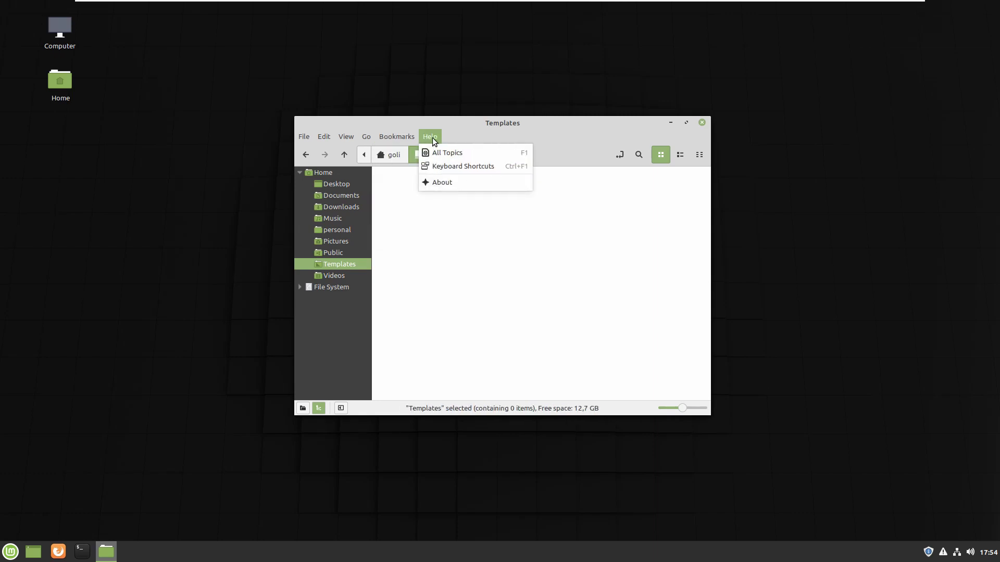
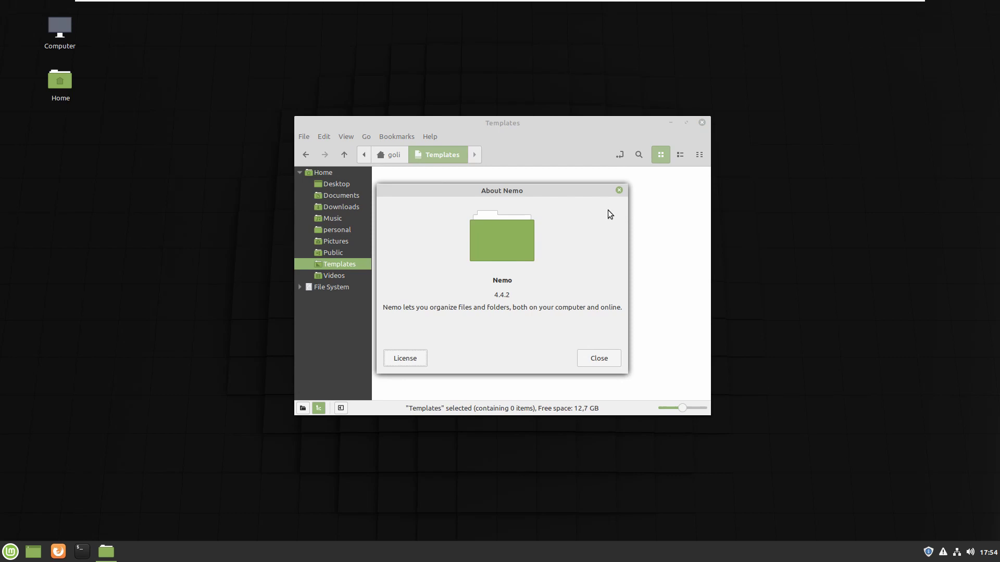
{"action": "left_click", "coordinate": [619, 190]}
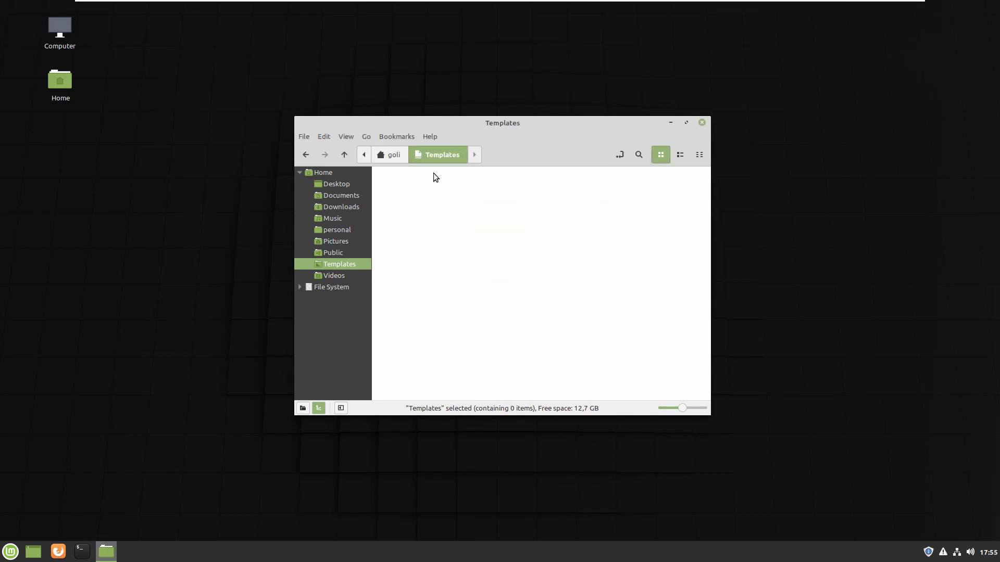
Look through all three pages of the file manager's keyboard shortcuts overview and close it.
{"action": "left_click", "coordinate": [428, 138]}
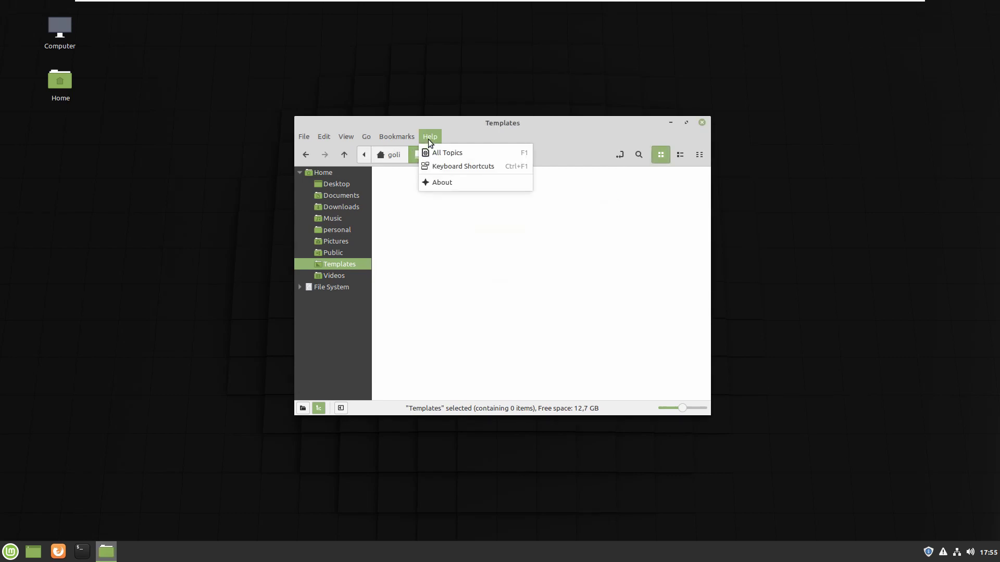
{"action": "left_click", "coordinate": [448, 167]}
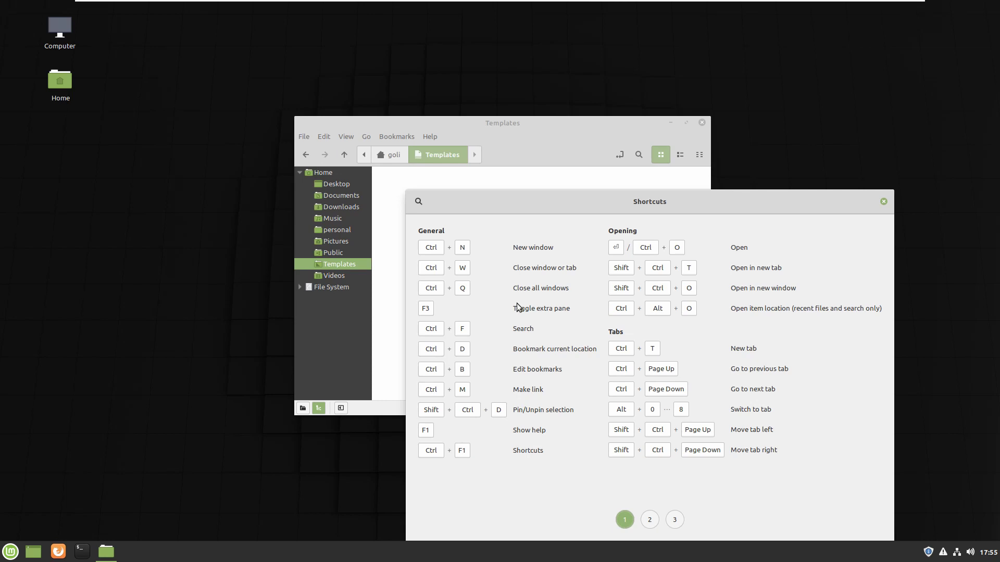
{"action": "left_click", "coordinate": [651, 520]}
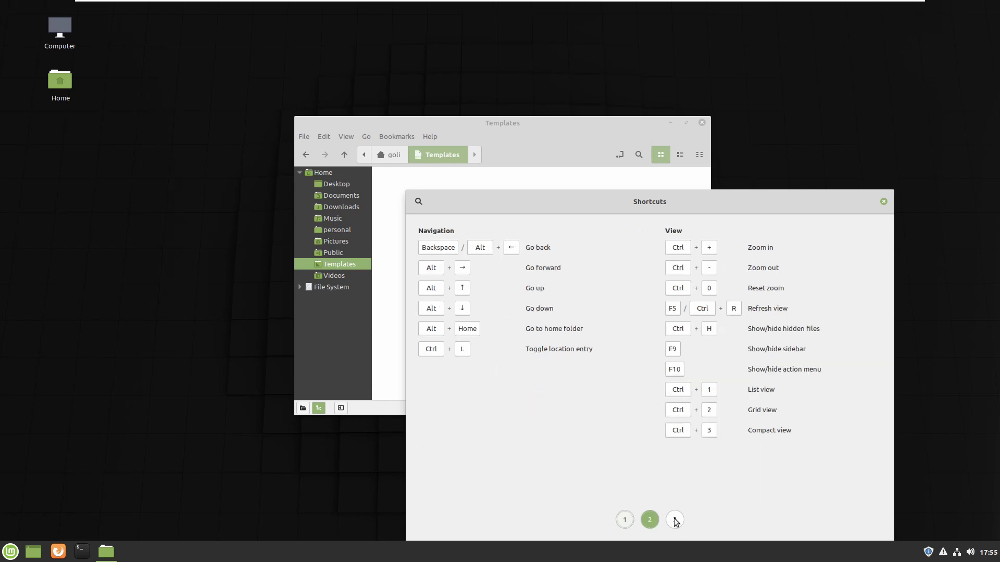
{"action": "left_click", "coordinate": [675, 520]}
{"action": "left_click", "coordinate": [624, 520]}
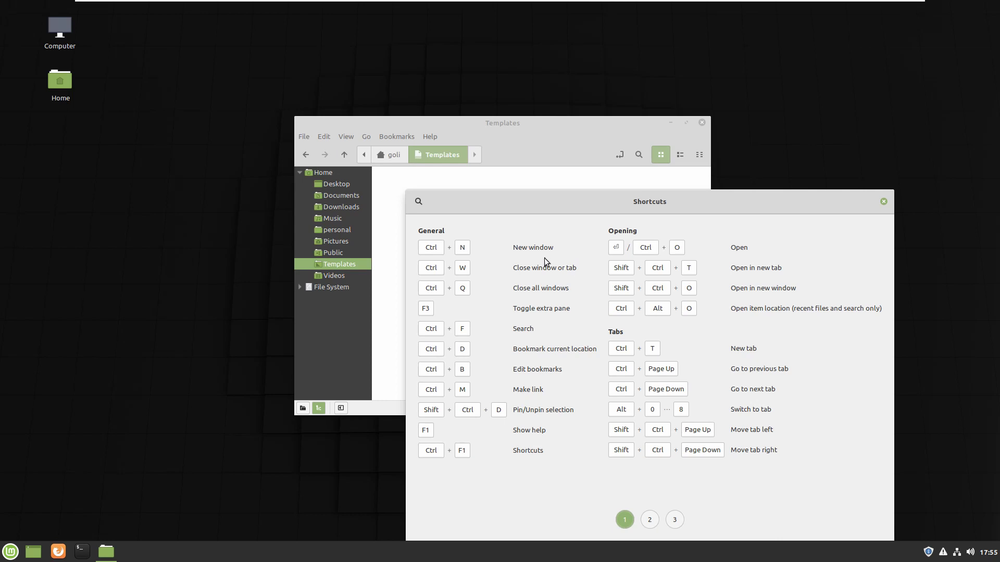
{"action": "left_click", "coordinate": [883, 202]}
Open the full help topics in the browser, view the English Linux Mint Installation Guide, and close the browser.
{"action": "left_click", "coordinate": [429, 137]}
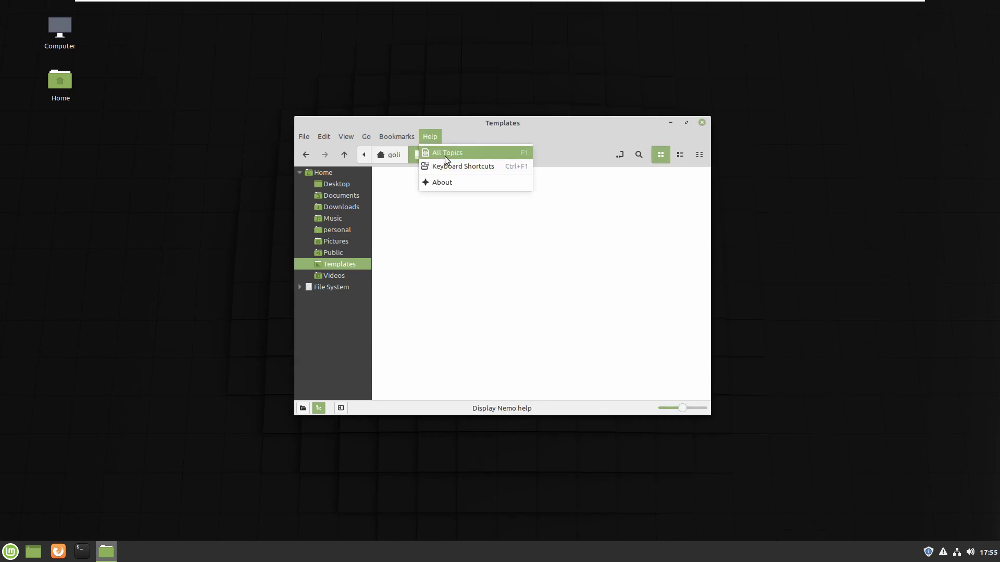
{"action": "left_click", "coordinate": [444, 155]}
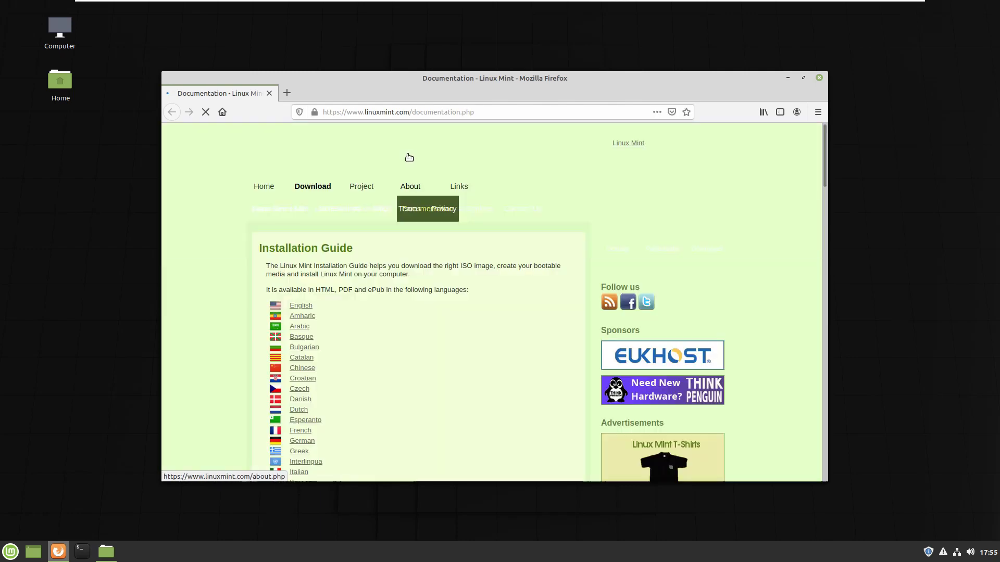
{"action": "left_click", "coordinate": [301, 307]}
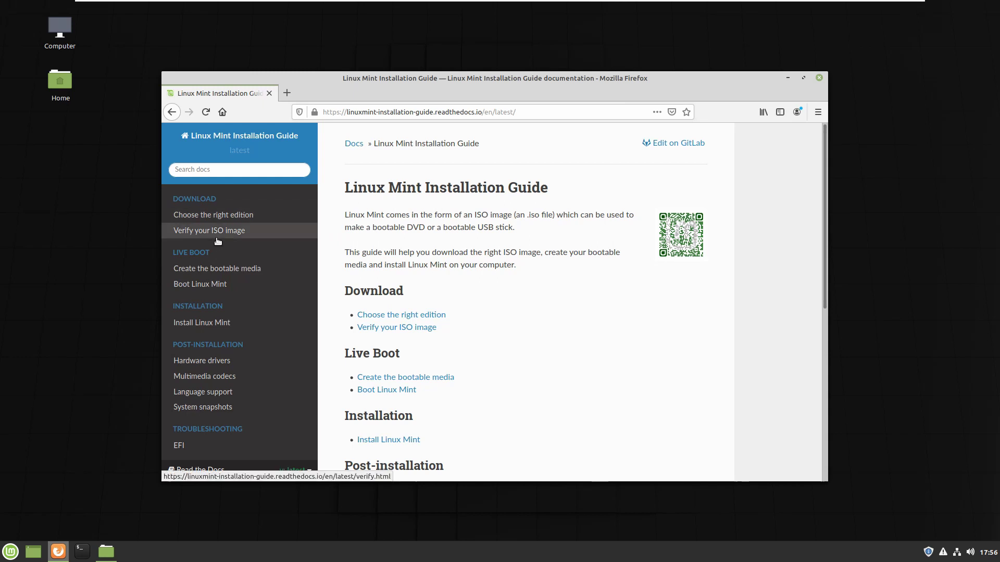
{"action": "left_click", "coordinate": [819, 78]}
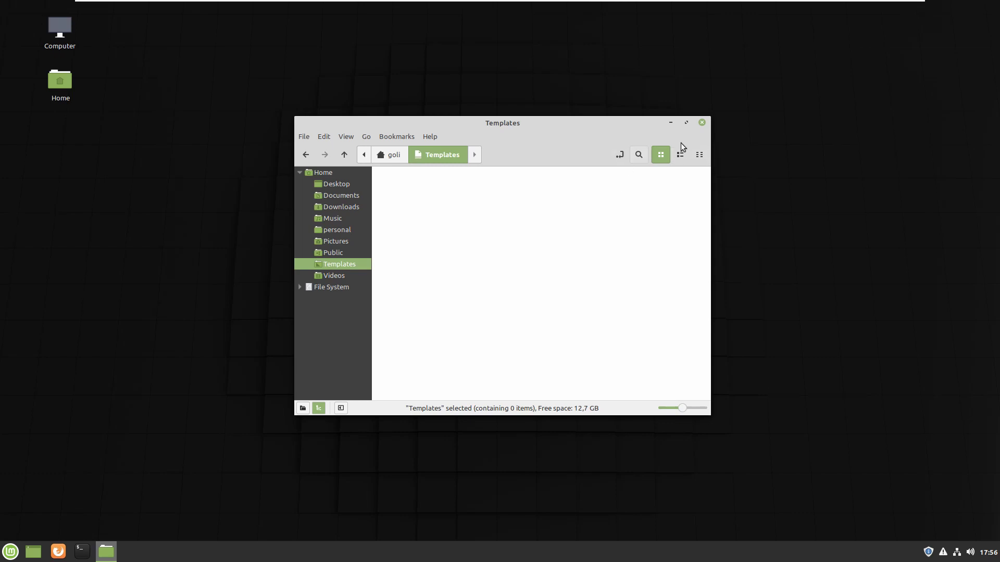
Go to the Home folder, try the compact and list views, return to icon view, and clear the selection.
{"action": "left_click", "coordinate": [392, 157]}
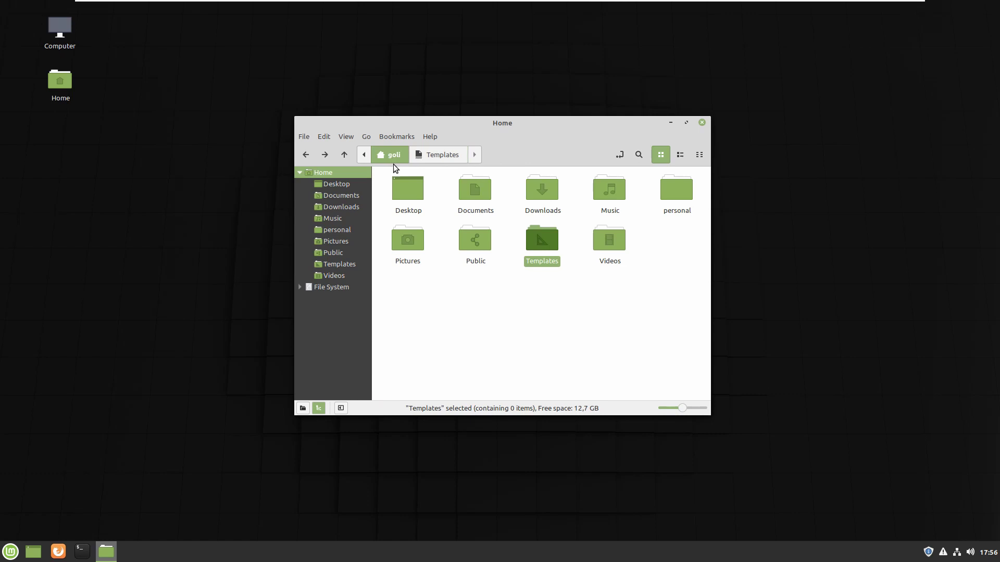
{"action": "left_click", "coordinate": [702, 157]}
{"action": "left_click", "coordinate": [681, 155]}
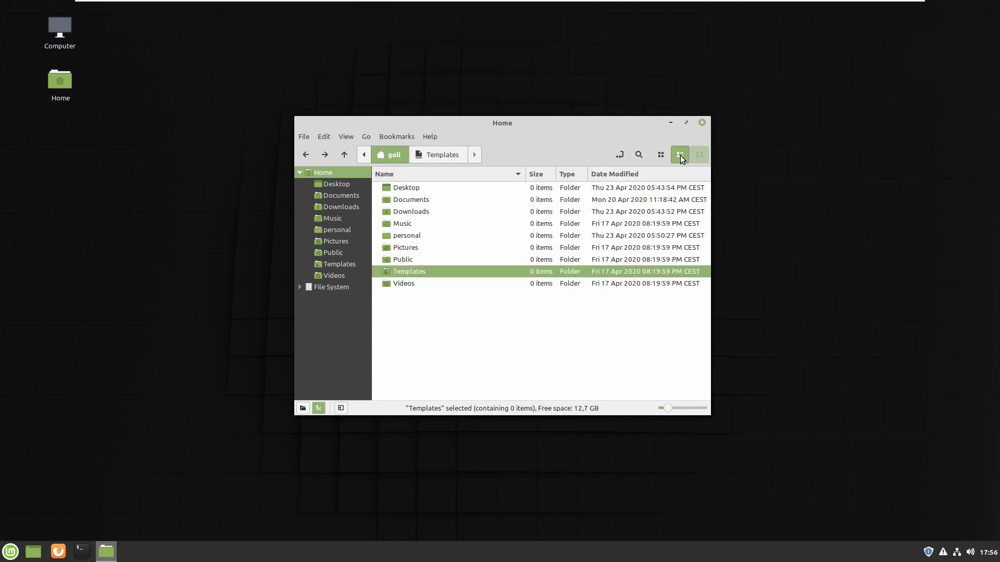
{"action": "left_click", "coordinate": [660, 154]}
{"action": "left_click", "coordinate": [679, 156]}
{"action": "left_click", "coordinate": [697, 157]}
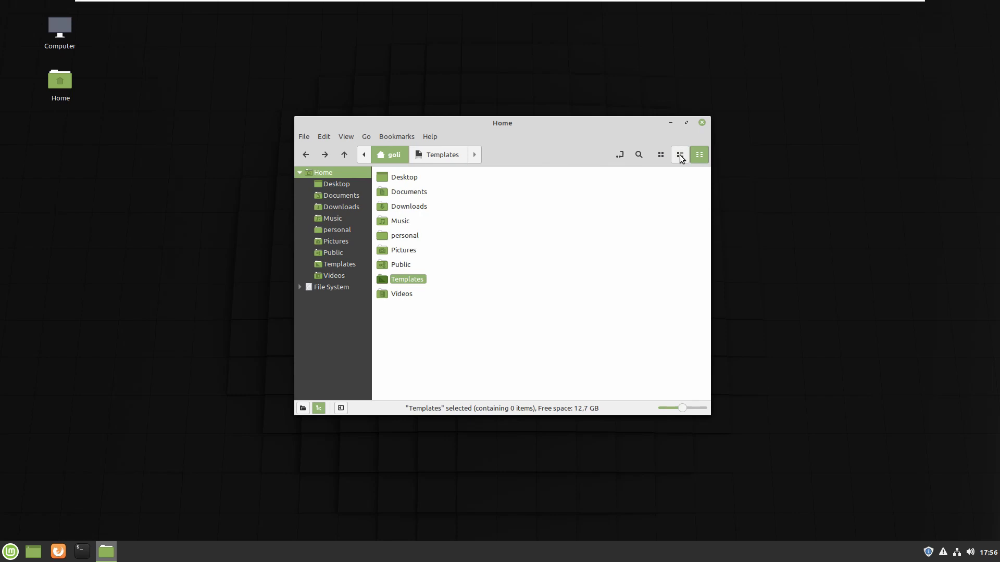
{"action": "left_click", "coordinate": [679, 155]}
{"action": "left_click", "coordinate": [660, 155]}
{"action": "left_click", "coordinate": [698, 154]}
{"action": "left_click", "coordinate": [660, 155]}
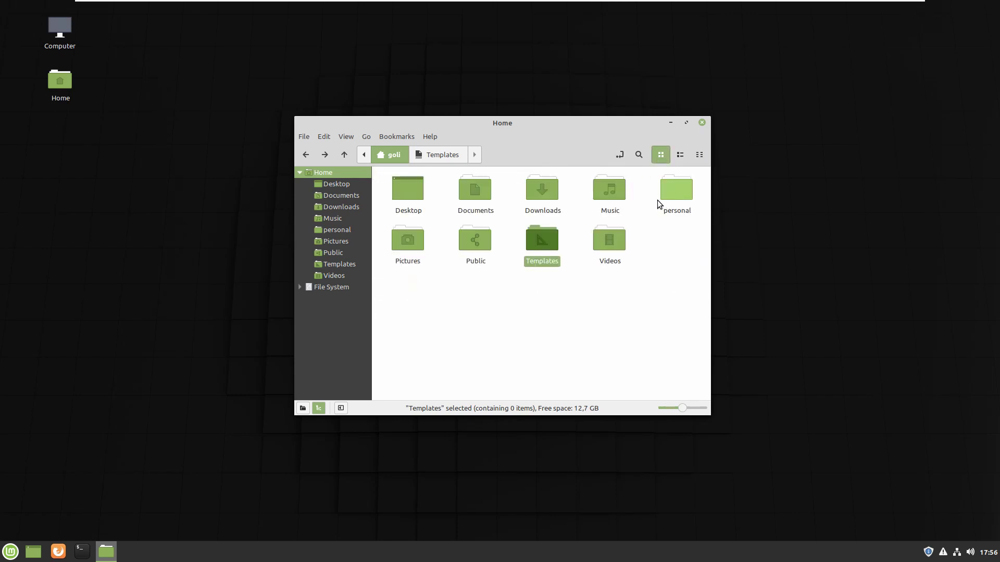
{"action": "left_click", "coordinate": [646, 273]}
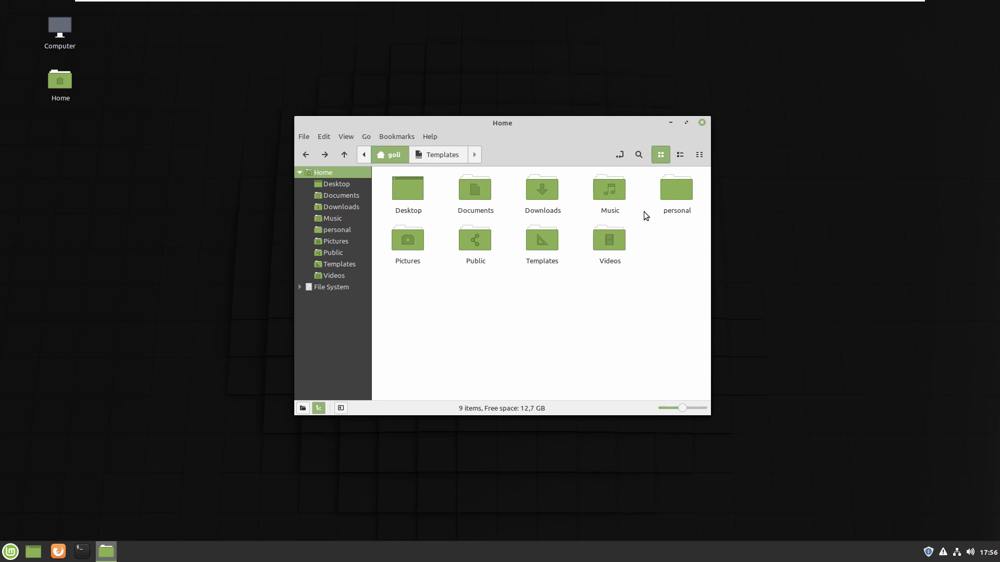
Show the file search field and toggle the location bar to an editable path and back.
{"action": "left_click", "coordinate": [641, 157]}
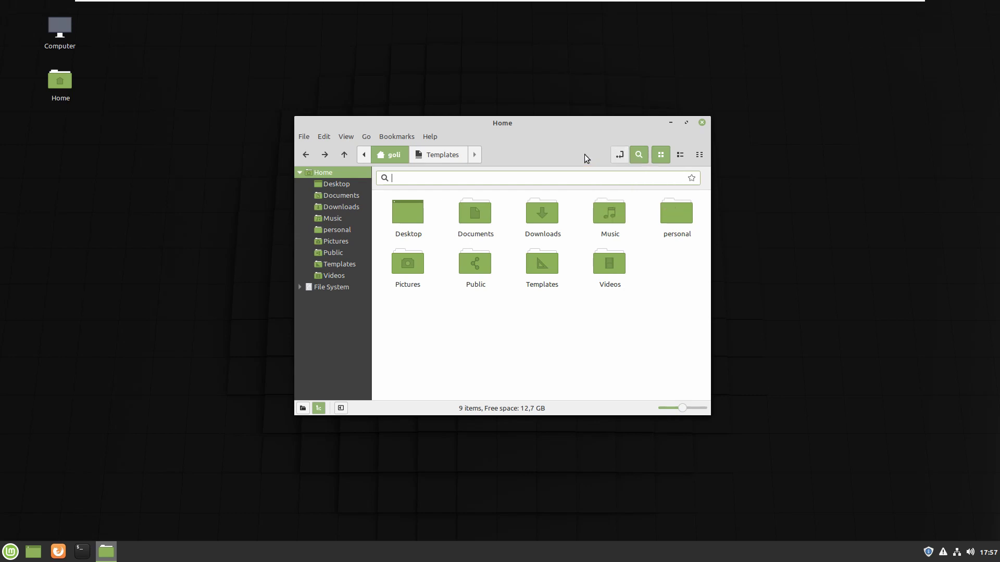
{"action": "left_click", "coordinate": [619, 156]}
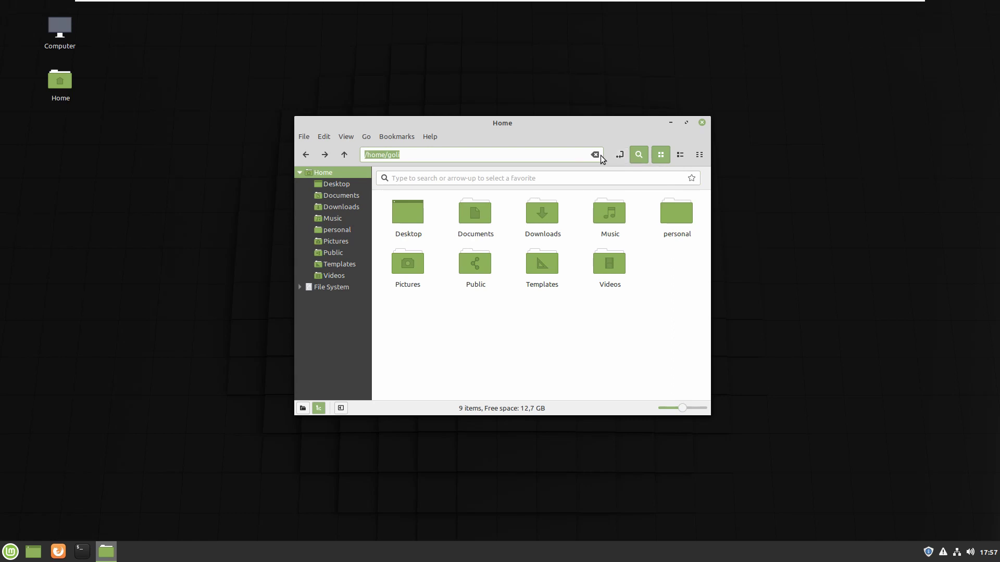
{"action": "left_click", "coordinate": [620, 155]}
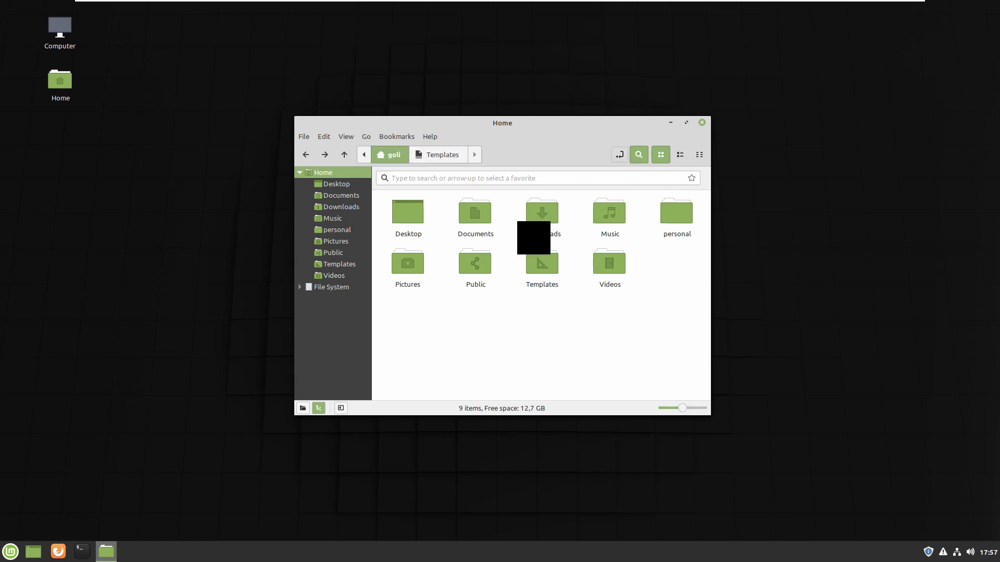
Open the Downloads folder, return to Home, and switch the location bar to an editable path and back.
{"action": "double_click", "coordinate": [542, 213]}
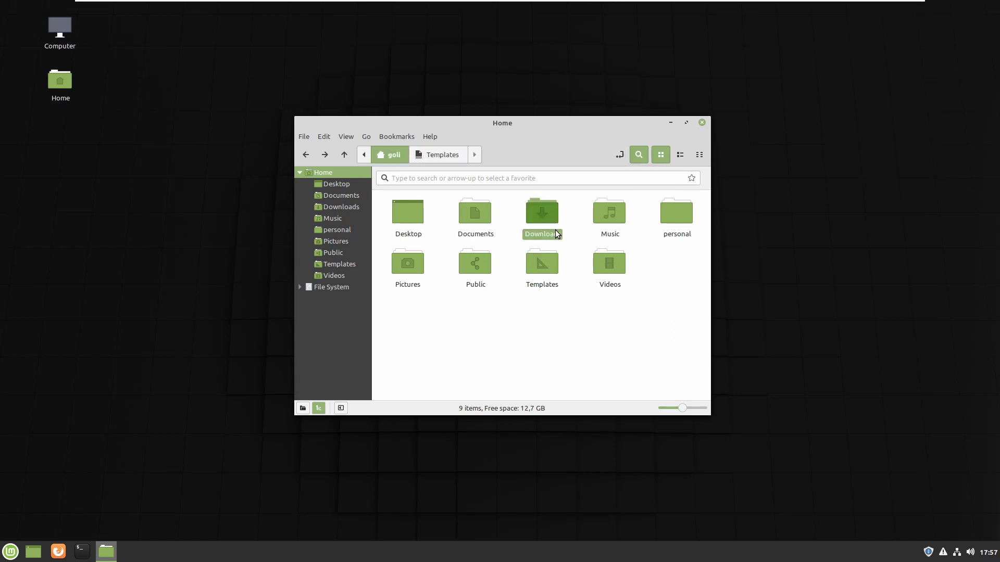
{"action": "left_click", "coordinate": [397, 155]}
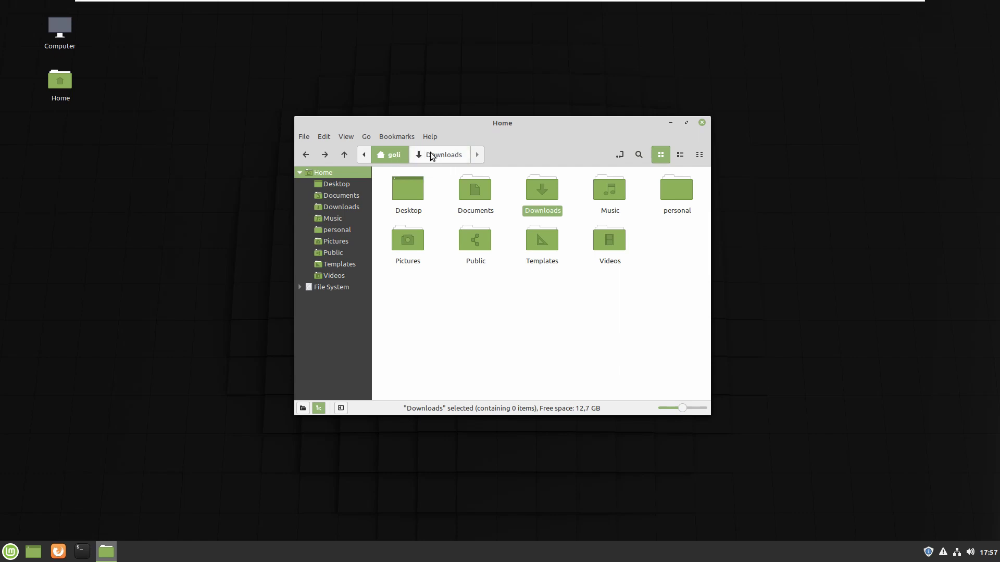
{"action": "left_click", "coordinate": [619, 155]}
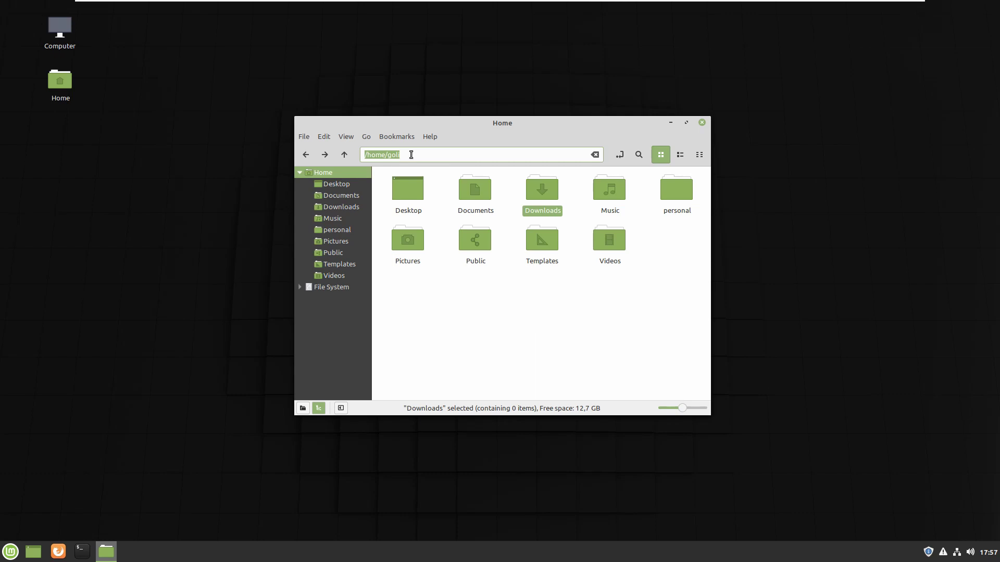
{"action": "left_click", "coordinate": [411, 155]}
{"action": "left_click", "coordinate": [620, 155]}
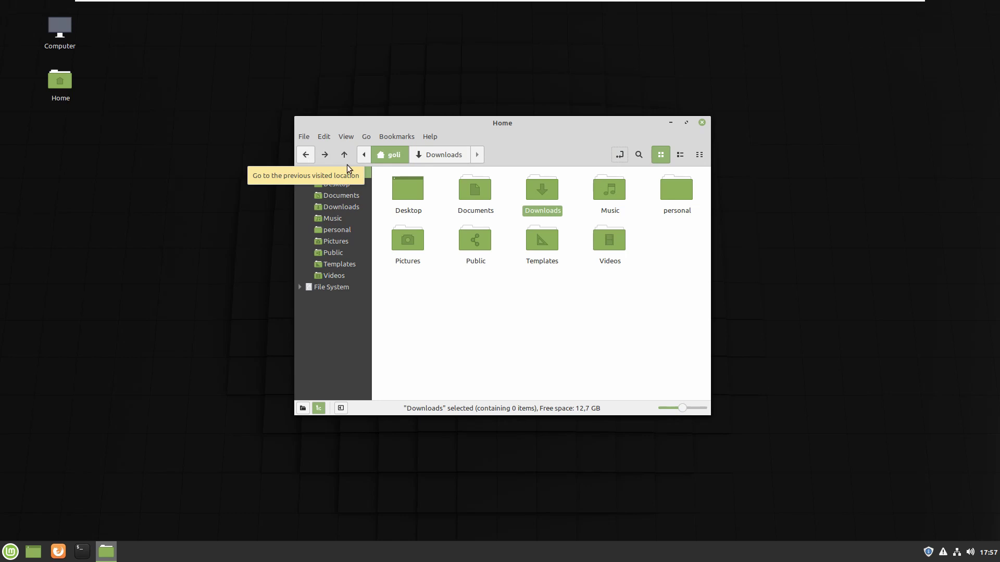
Open Downloads from the path bar, go back to the Home folder, and go forward to Downloads again.
{"action": "left_click", "coordinate": [428, 153]}
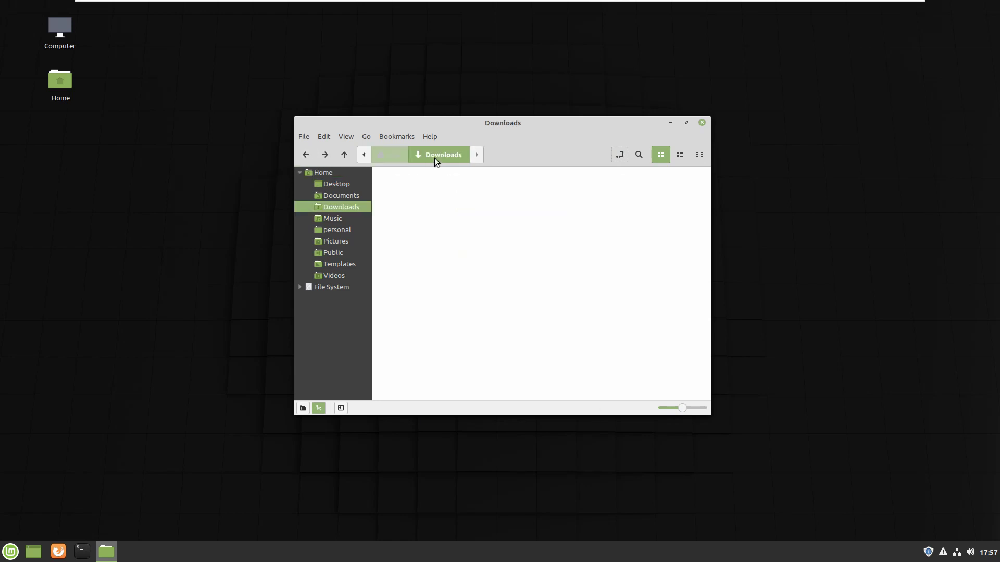
{"action": "left_click", "coordinate": [307, 158]}
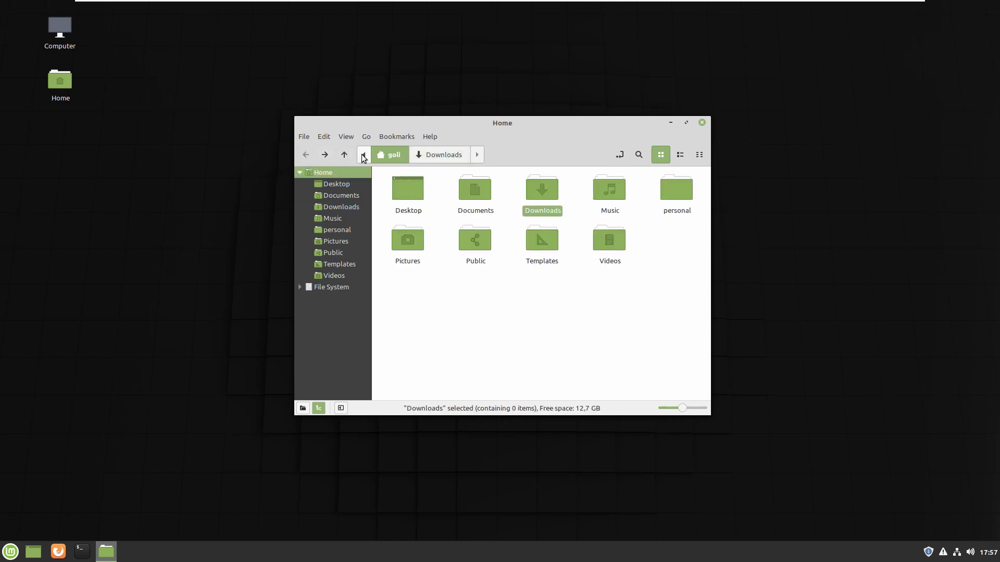
{"action": "left_click", "coordinate": [325, 155]}
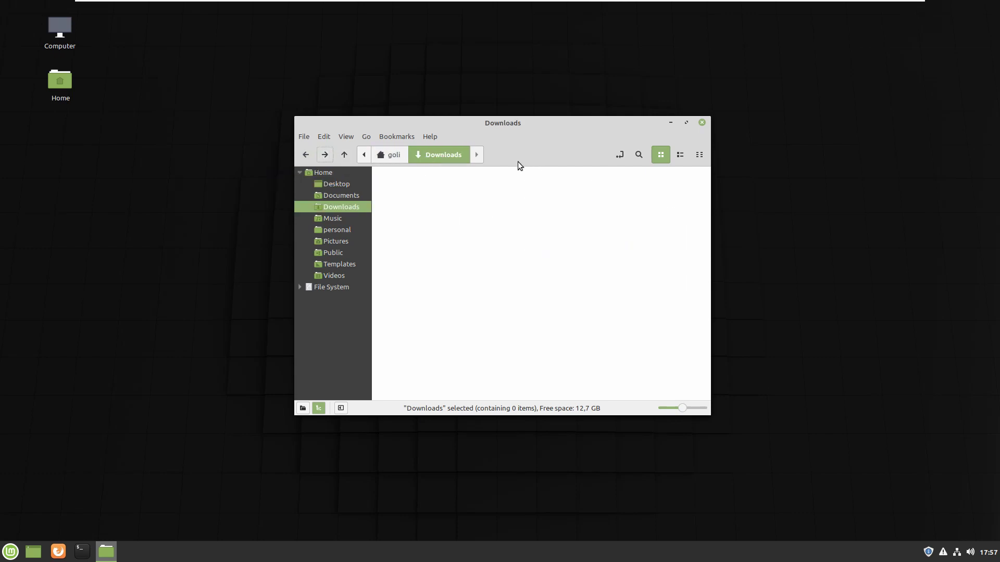
Go up two levels from Downloads to the system's home directory, reopen Downloads, and go up two levels again.
{"action": "left_click", "coordinate": [344, 156]}
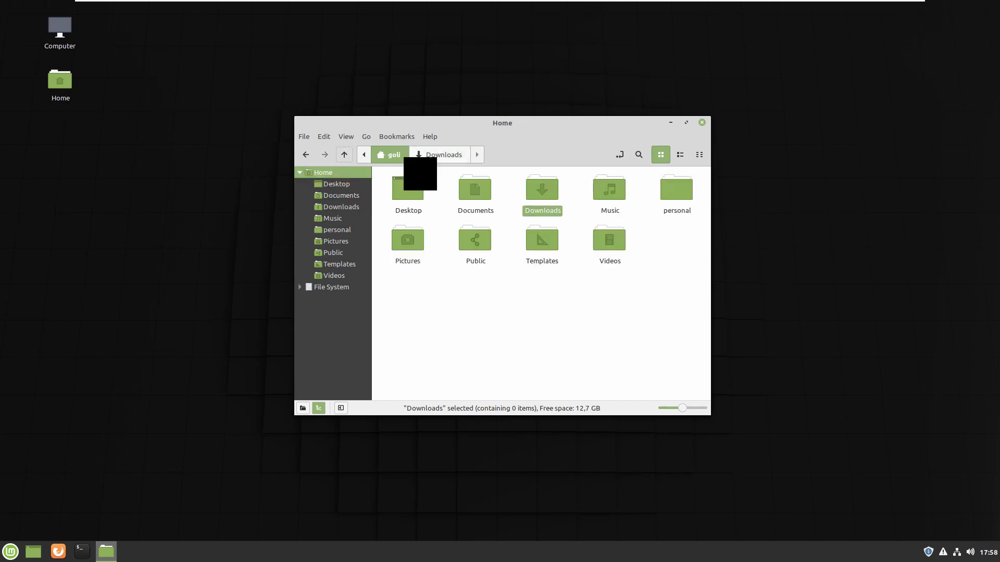
{"action": "left_click", "coordinate": [345, 156]}
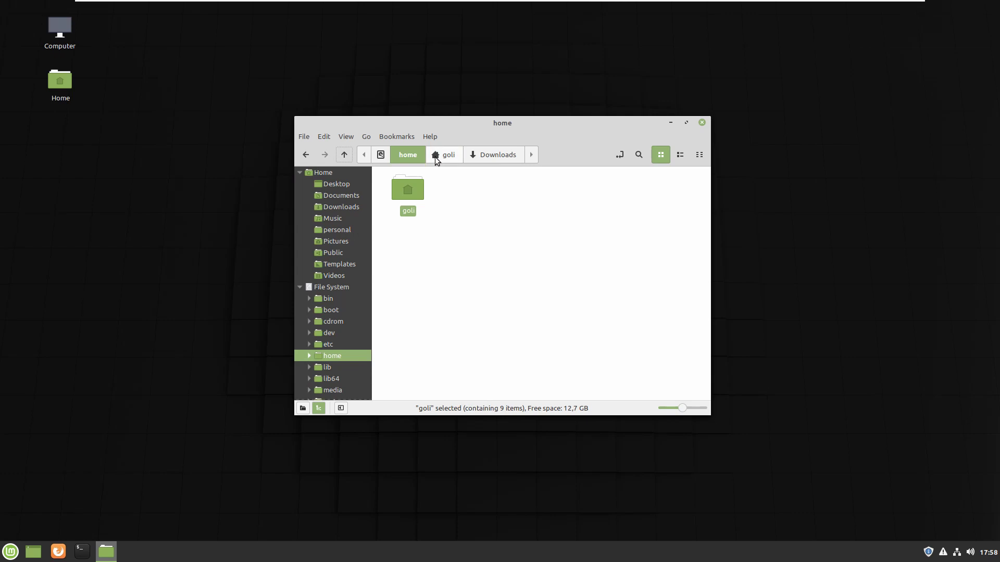
{"action": "left_click", "coordinate": [498, 156]}
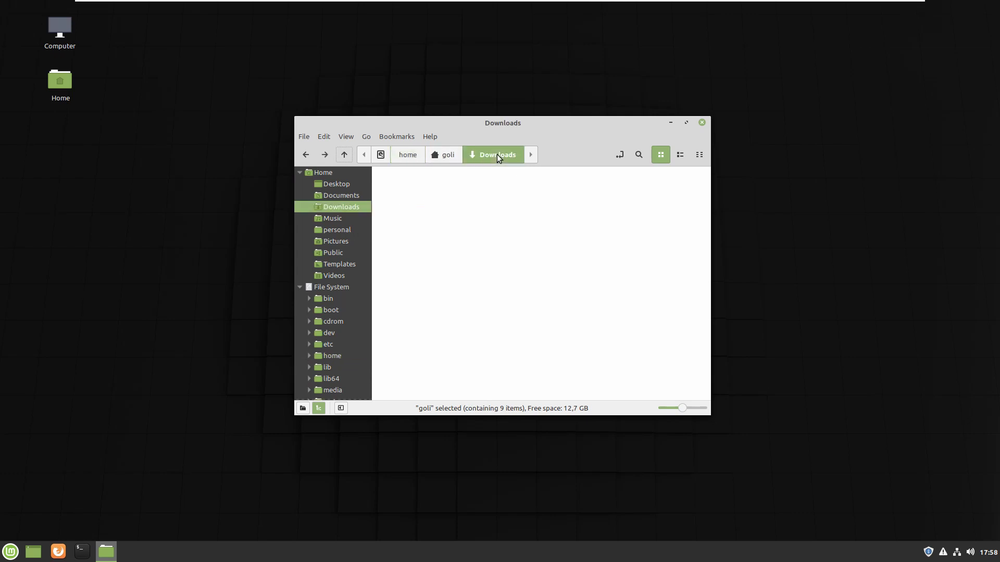
{"action": "left_click", "coordinate": [345, 155]}
{"action": "left_click", "coordinate": [345, 155]}
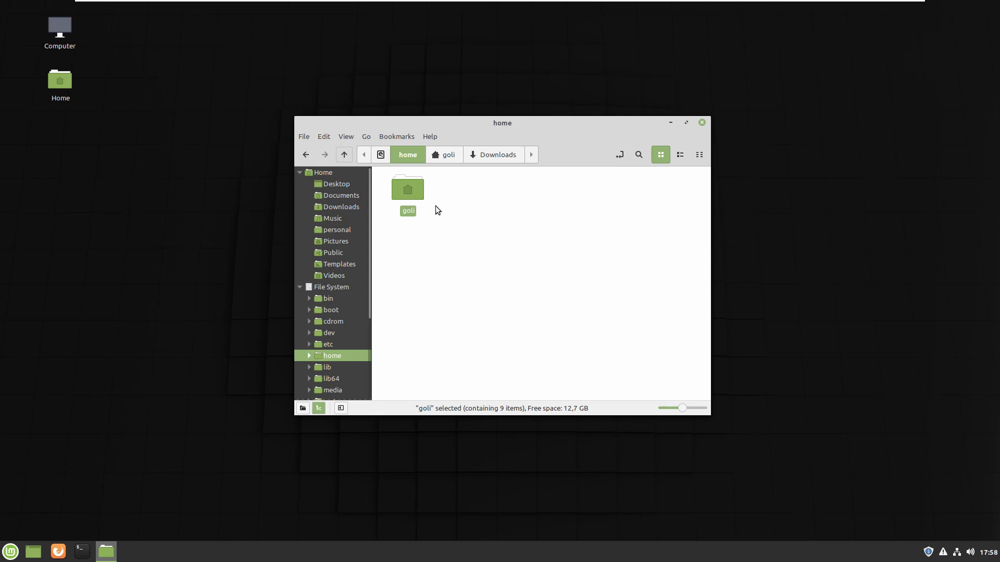
Collapse the File System and Home trees in the sidebar and open the File System root.
{"action": "left_click", "coordinate": [299, 287]}
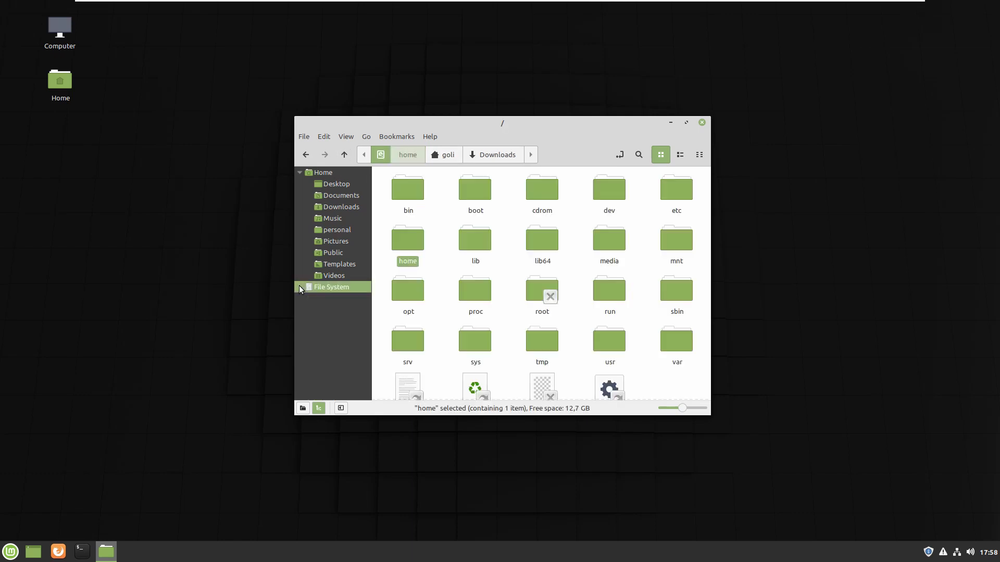
{"action": "left_click", "coordinate": [299, 171]}
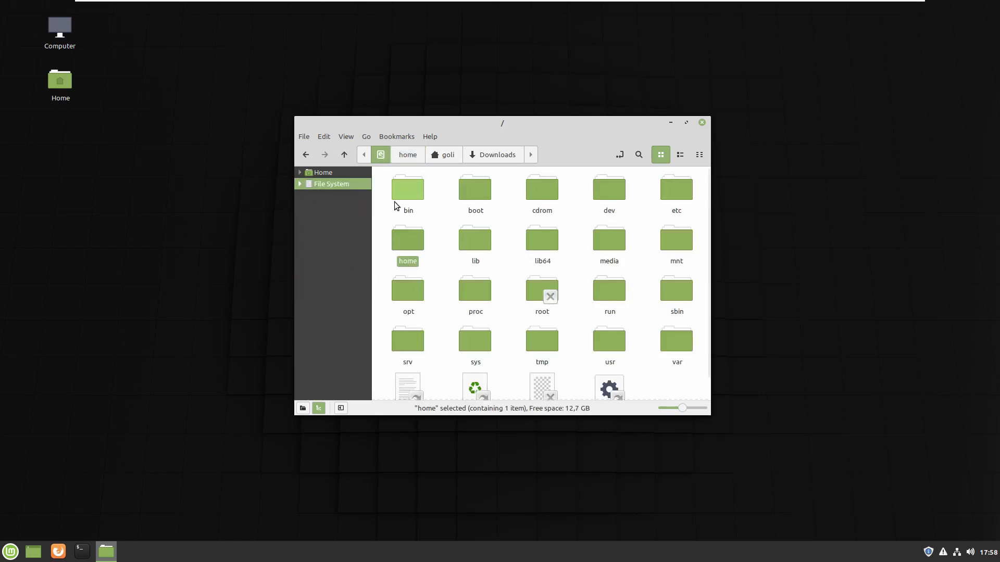
{"action": "left_click", "coordinate": [327, 176]}
{"action": "left_click", "coordinate": [327, 184]}
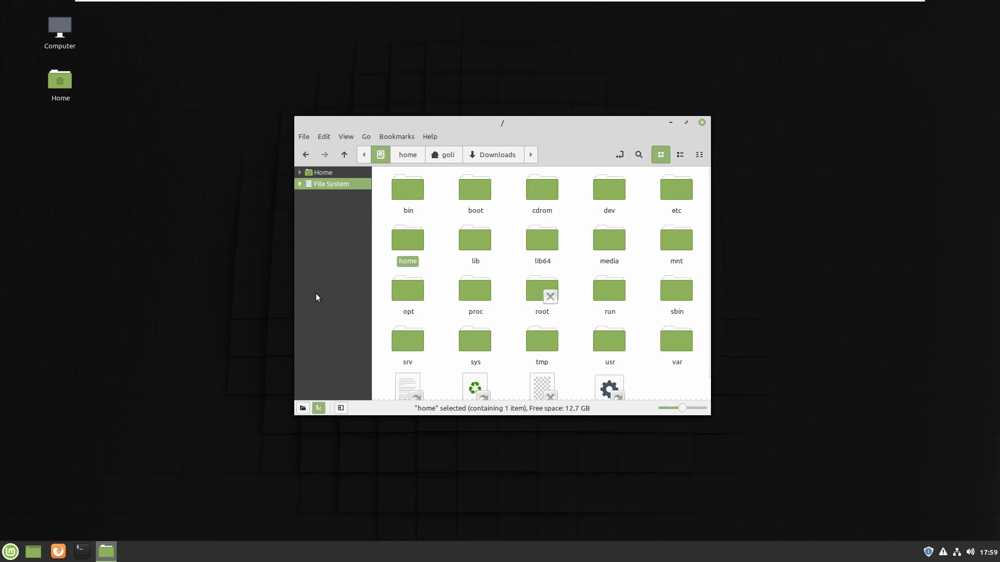
Switch the sidebar to the places list and visit Home, Desktop, Videos, Downloads and the duplicate Home bookmarks, ending at the first Home entry.
{"action": "left_click", "coordinate": [302, 409]}
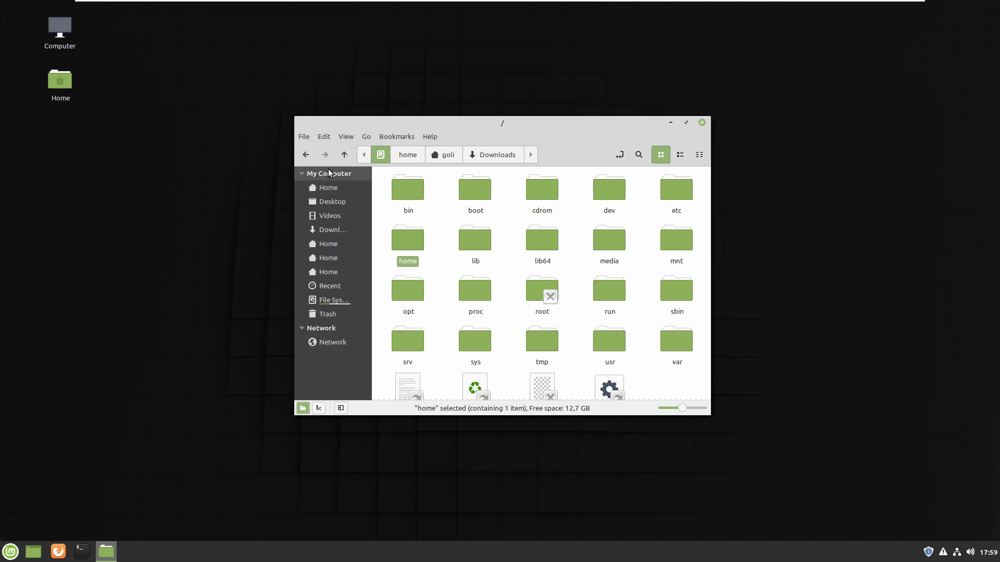
{"action": "left_click", "coordinate": [327, 188]}
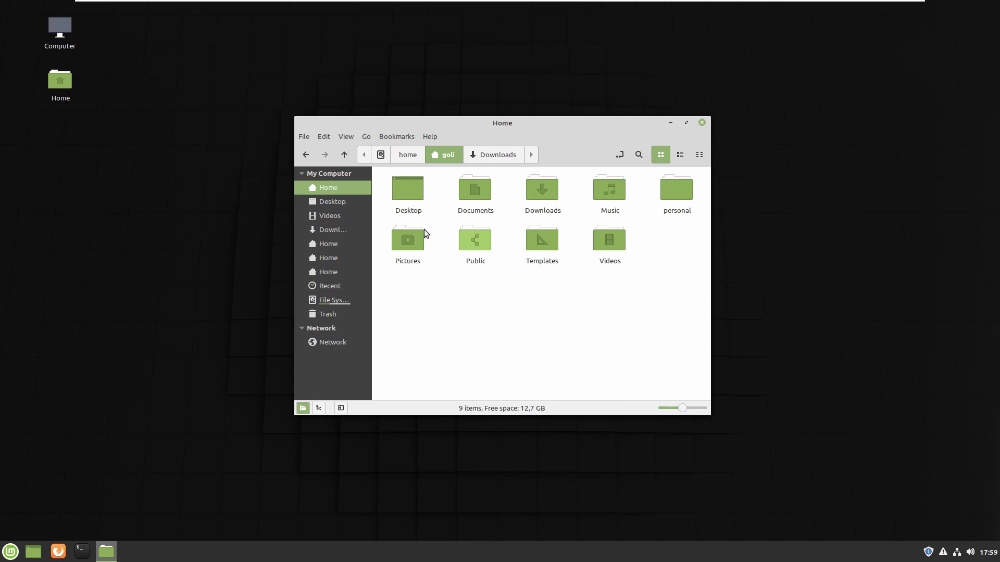
{"action": "left_click", "coordinate": [336, 203]}
{"action": "left_click", "coordinate": [336, 217]}
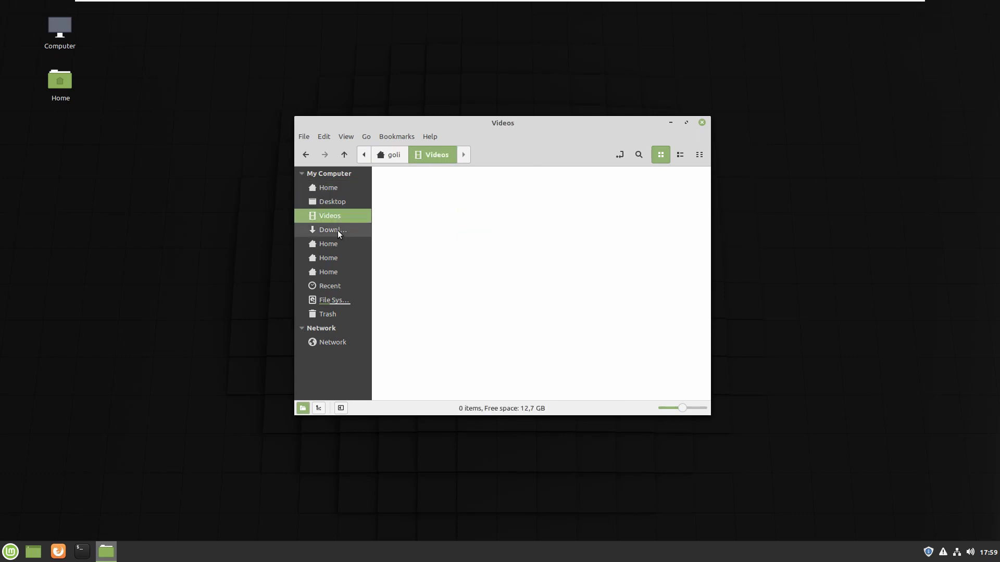
{"action": "left_click", "coordinate": [337, 230]}
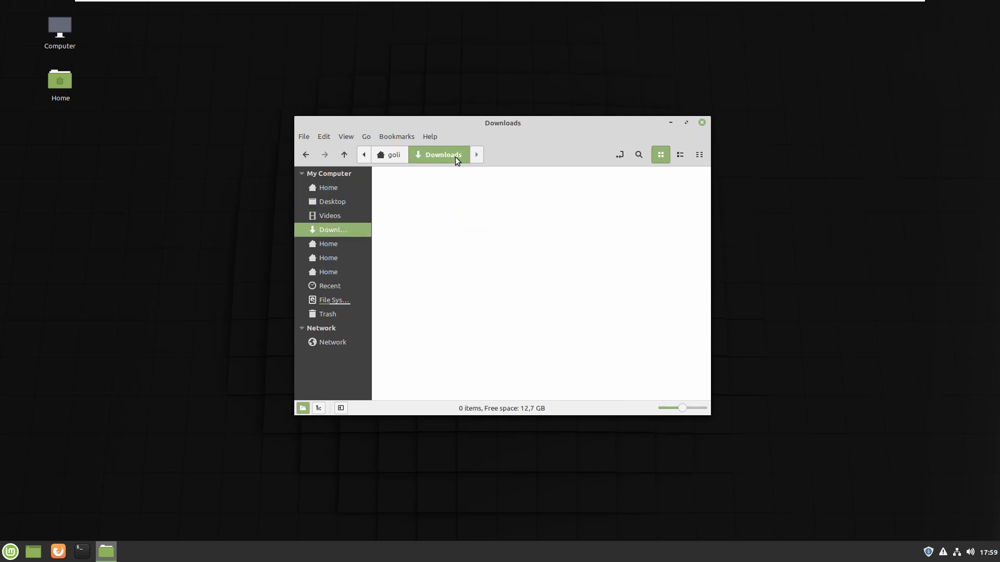
{"action": "left_click", "coordinate": [341, 245]}
{"action": "left_click", "coordinate": [341, 256]}
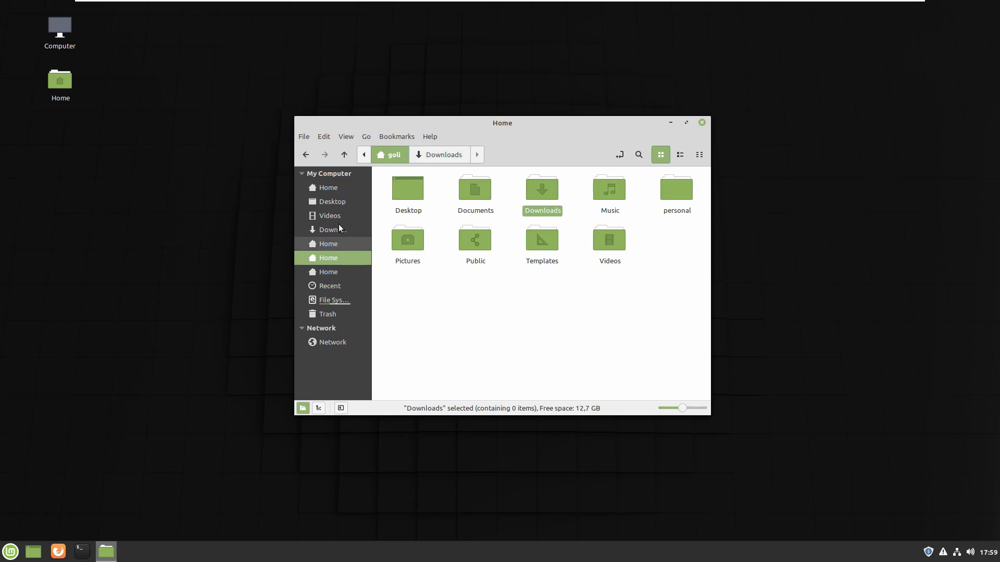
{"action": "left_click", "coordinate": [331, 187]}
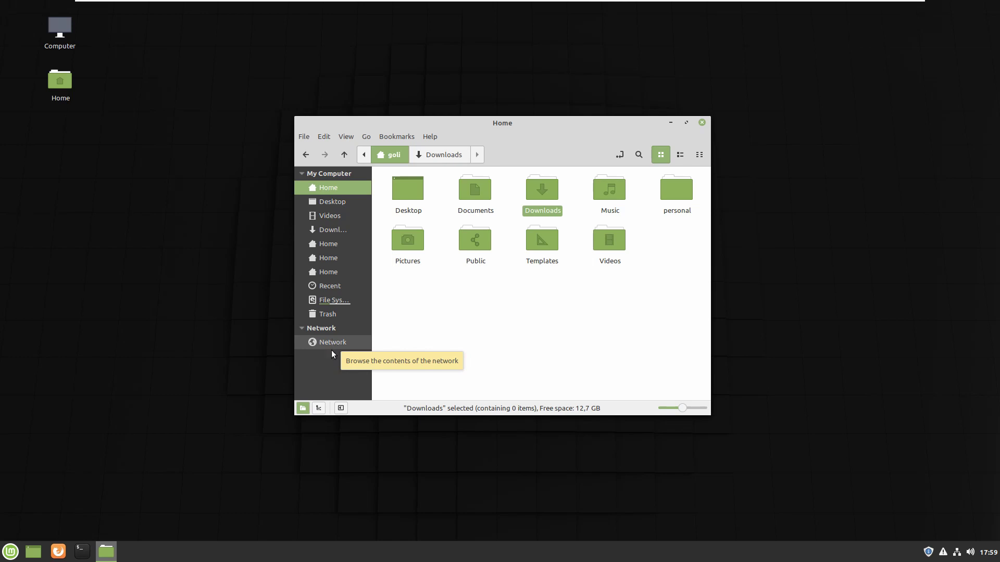
Switch the sidebar to the folder tree and expand and collapse the File System and Home branches.
{"action": "left_click", "coordinate": [320, 409]}
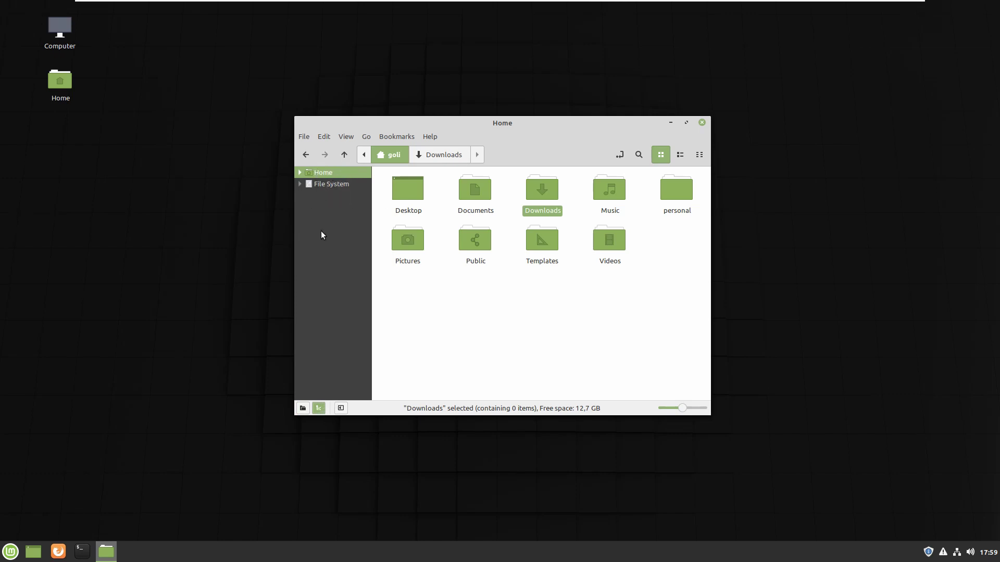
{"action": "left_click", "coordinate": [300, 184]}
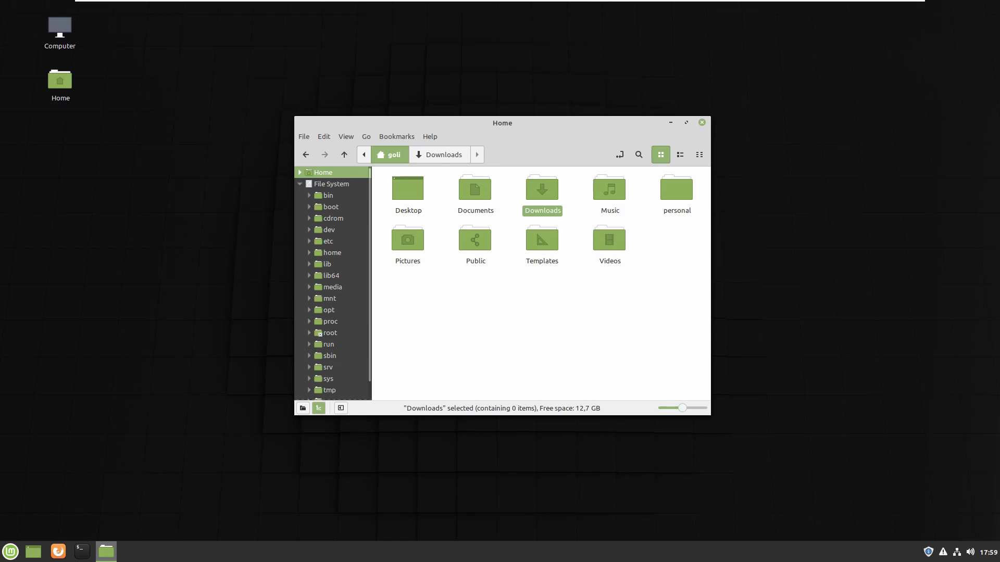
{"action": "left_click", "coordinate": [300, 184]}
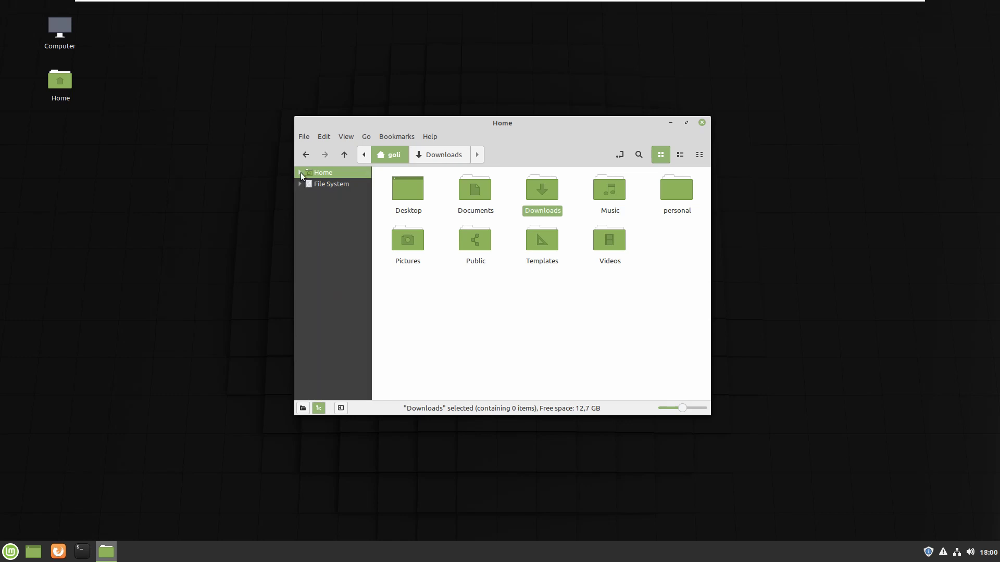
{"action": "left_click", "coordinate": [301, 172]}
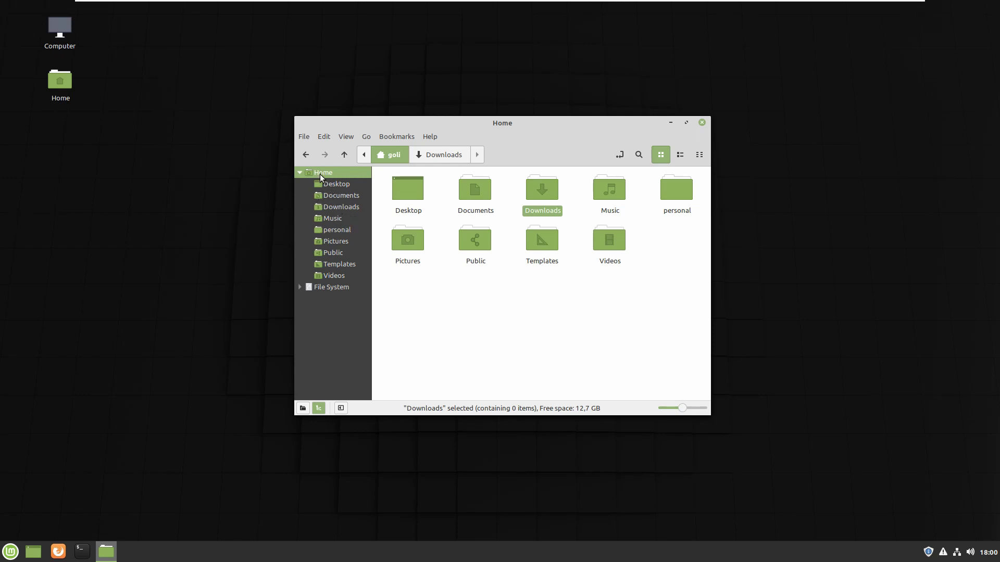
{"action": "left_click", "coordinate": [300, 172]}
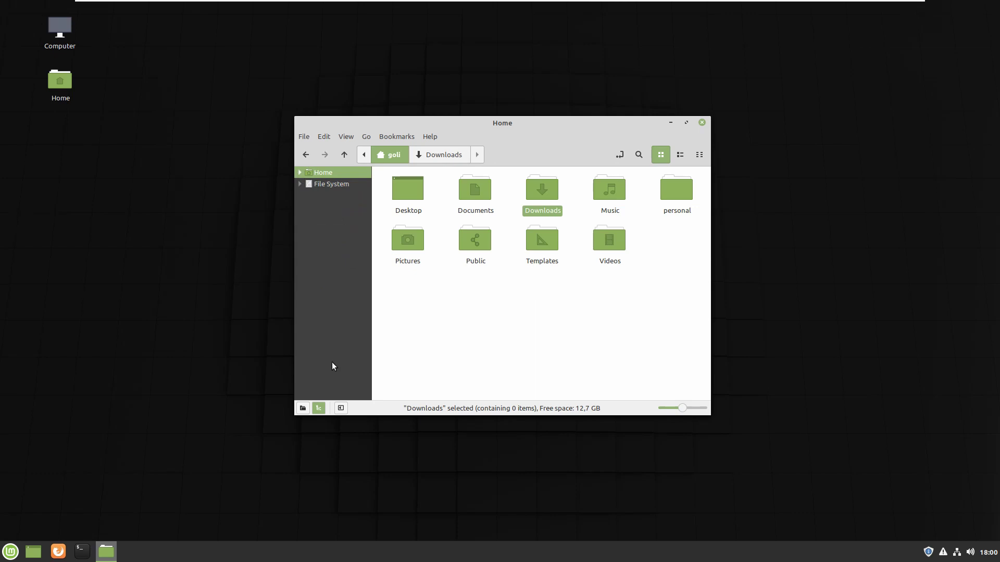
Hide the sidebar and show it again, and open the selected Downloads folder and go back to Home.
{"action": "left_click", "coordinate": [341, 409]}
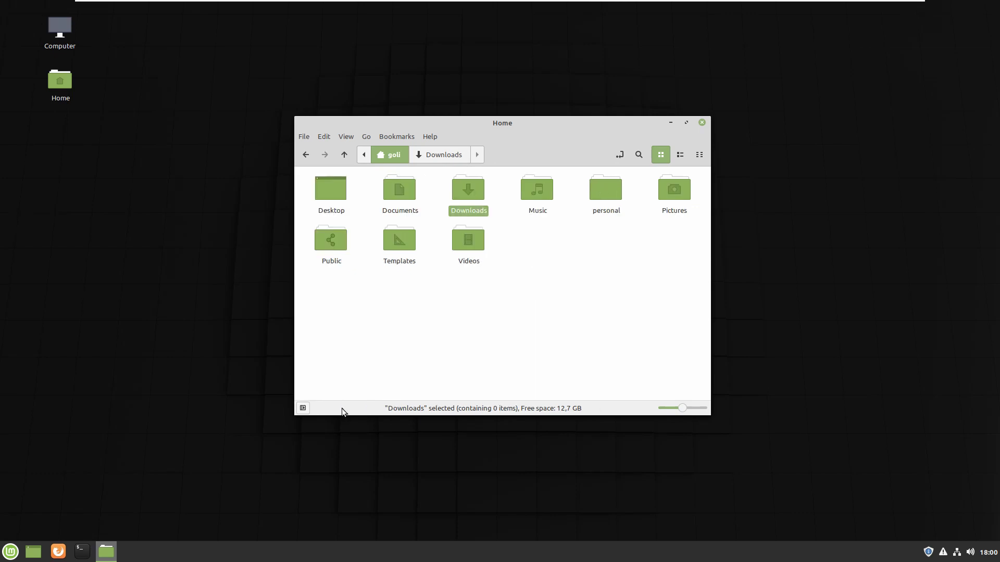
{"action": "left_click", "coordinate": [304, 408]}
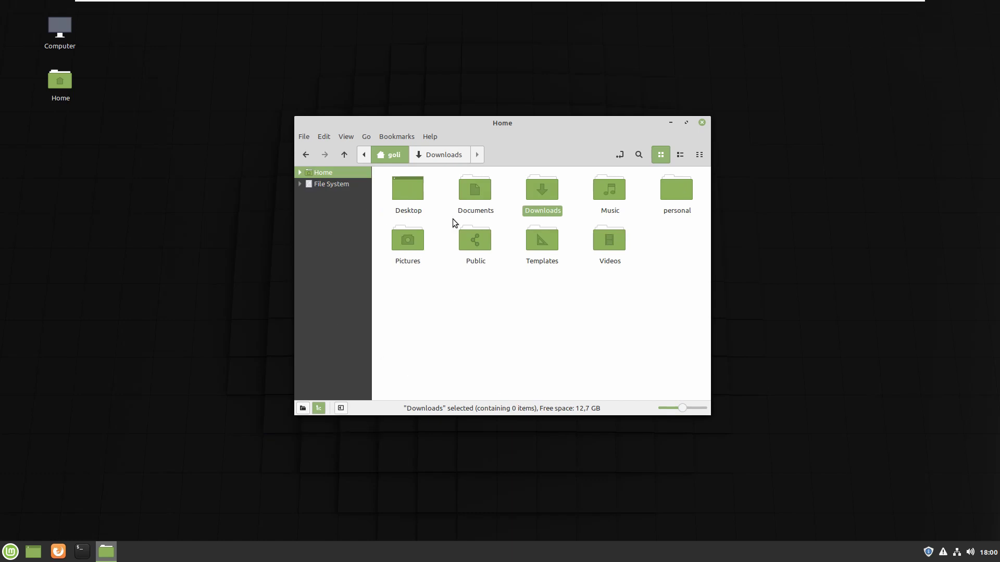
{"action": "key", "text": "Return"}
{"action": "key", "text": "alt+Left"}
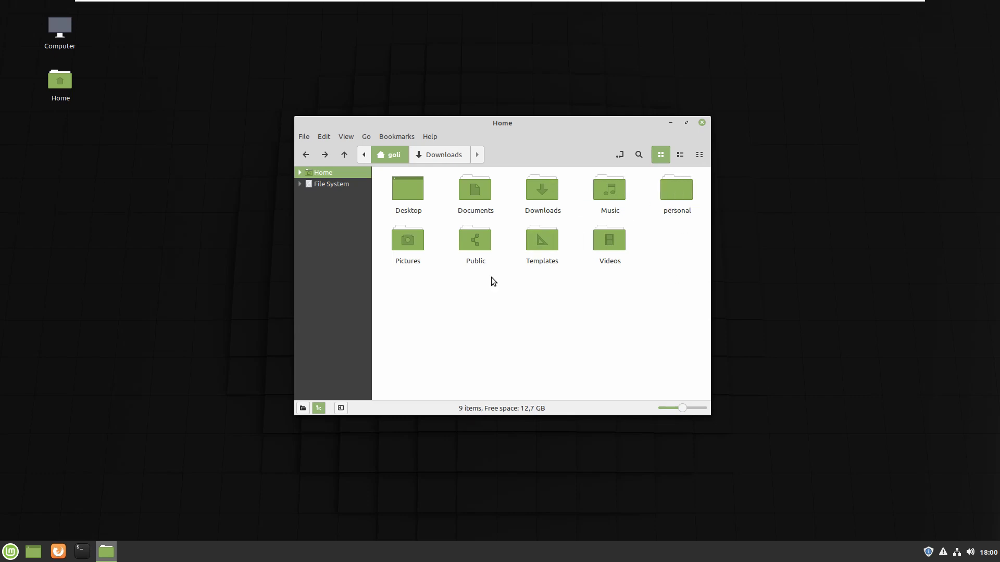
Delete the personal folder from Home and try the icon zoom slider.
{"action": "left_click", "coordinate": [682, 203]}
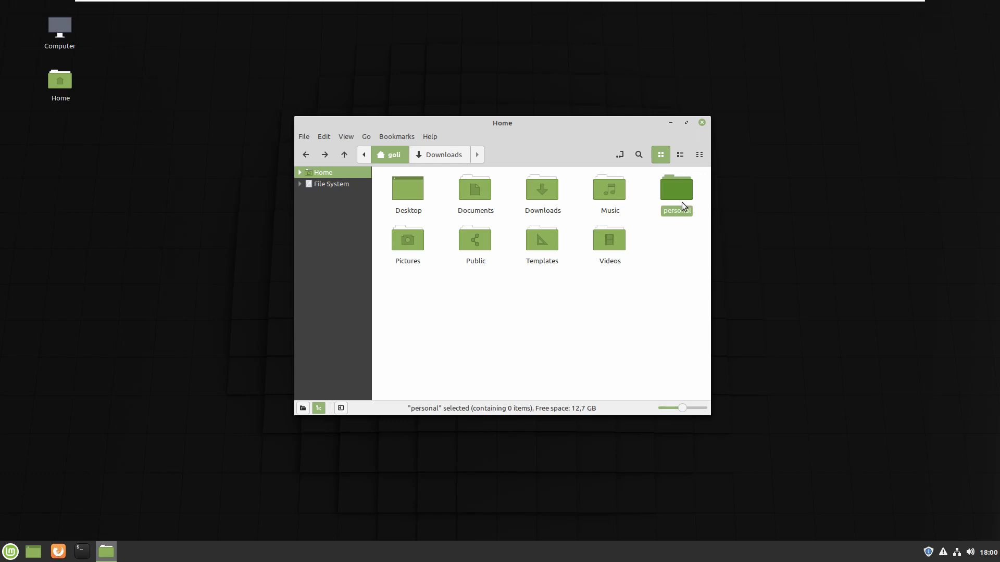
{"action": "key", "text": "Delete"}
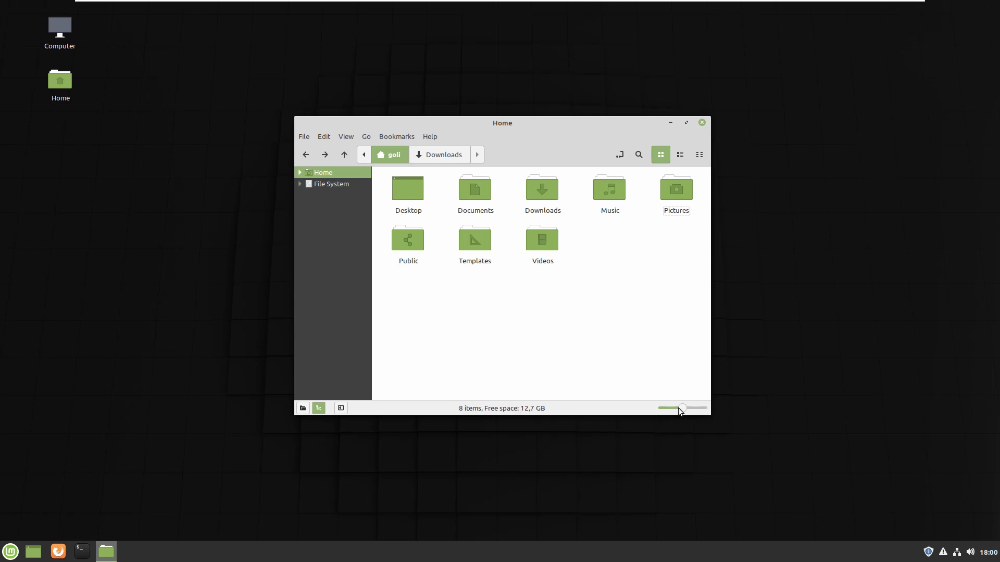
{"action": "mouse_move", "coordinate": [680, 408]}
{"action": "left_mouse_down"}
{"action": "mouse_move", "coordinate": [697, 407]}
{"action": "mouse_move", "coordinate": [674, 407]}
{"action": "mouse_move", "coordinate": [692, 404]}
{"action": "mouse_move", "coordinate": [682, 403]}
{"action": "left_mouse_up"}
Open a terminal in the Desktop folder and close it, and do the same for the Documents folder.
{"action": "right_click", "coordinate": [411, 190]}
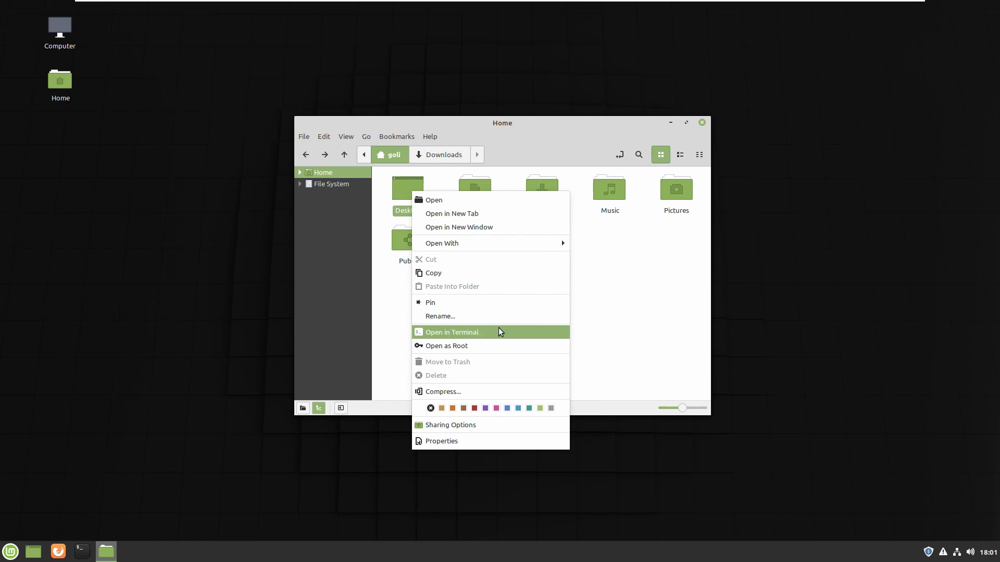
{"action": "left_click", "coordinate": [461, 336]}
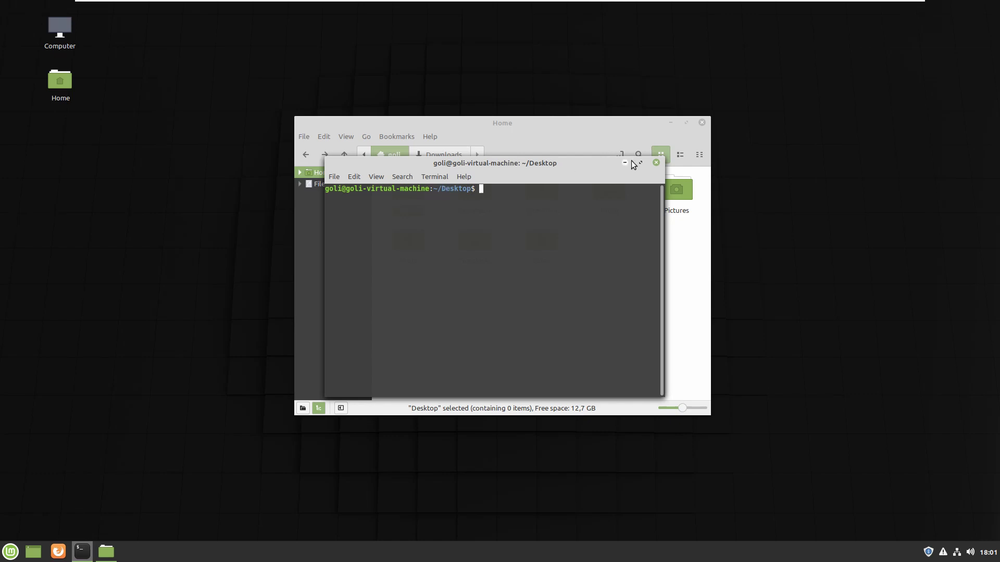
{"action": "left_click", "coordinate": [655, 164]}
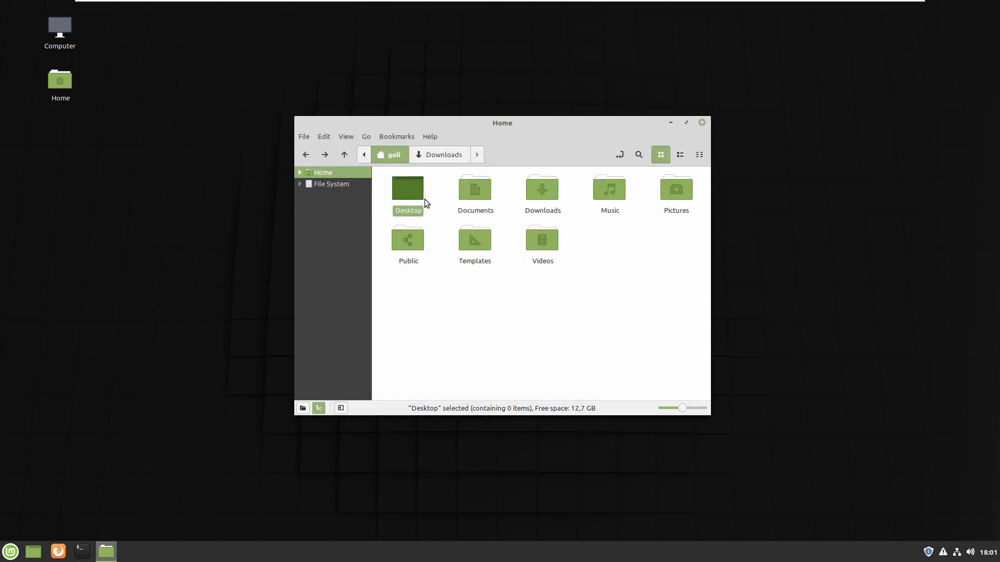
{"action": "right_click", "coordinate": [475, 190]}
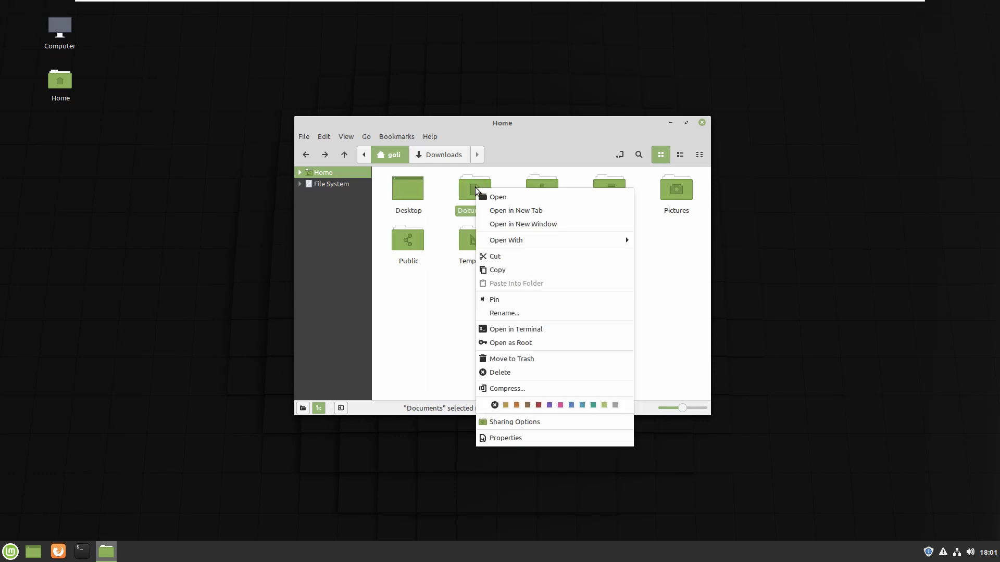
{"action": "left_click", "coordinate": [507, 333]}
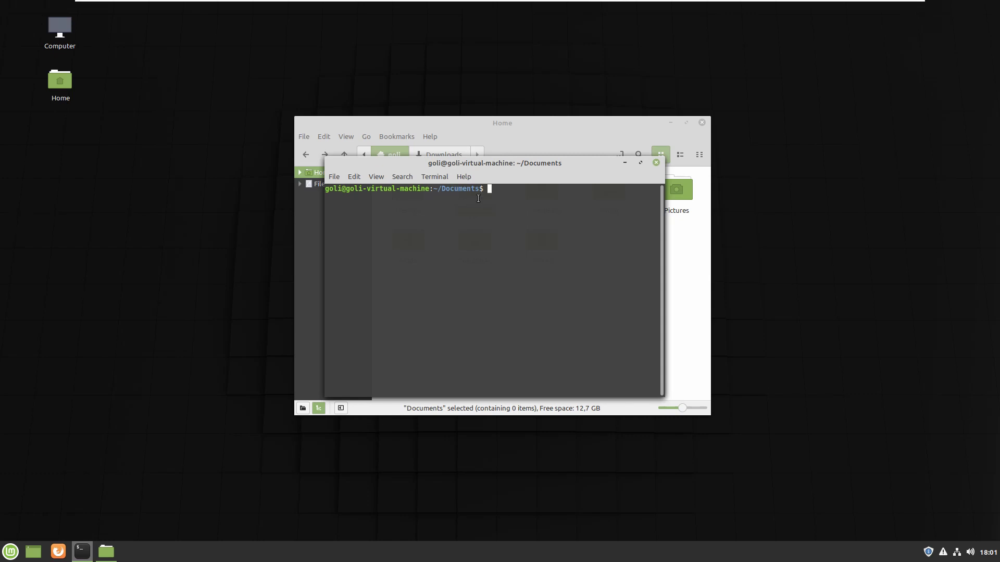
{"action": "left_click", "coordinate": [656, 163]}
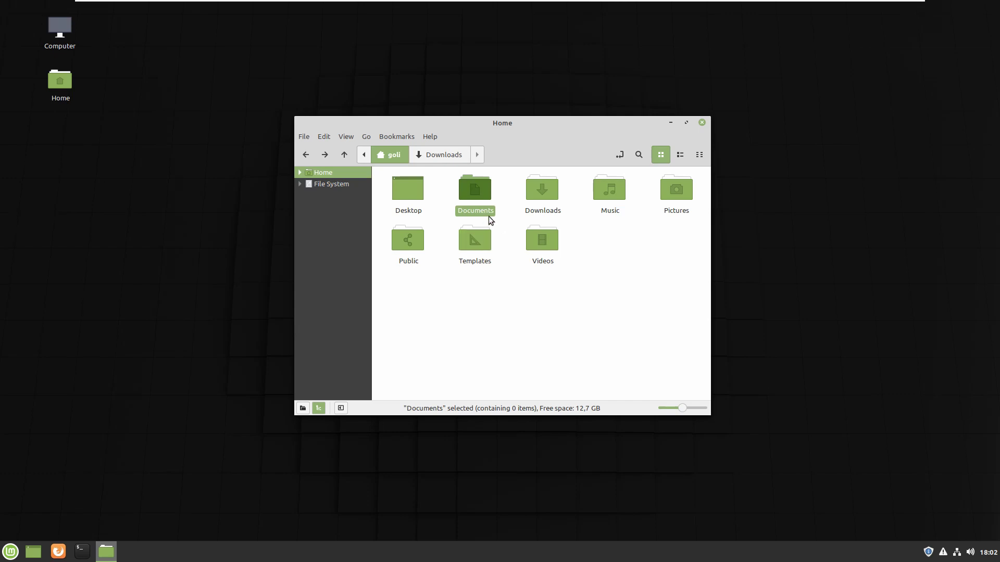
Open the Compress dialog for the Downloads folder, view the available save locations, and close it without creating an archive.
{"action": "right_click", "coordinate": [533, 194]}
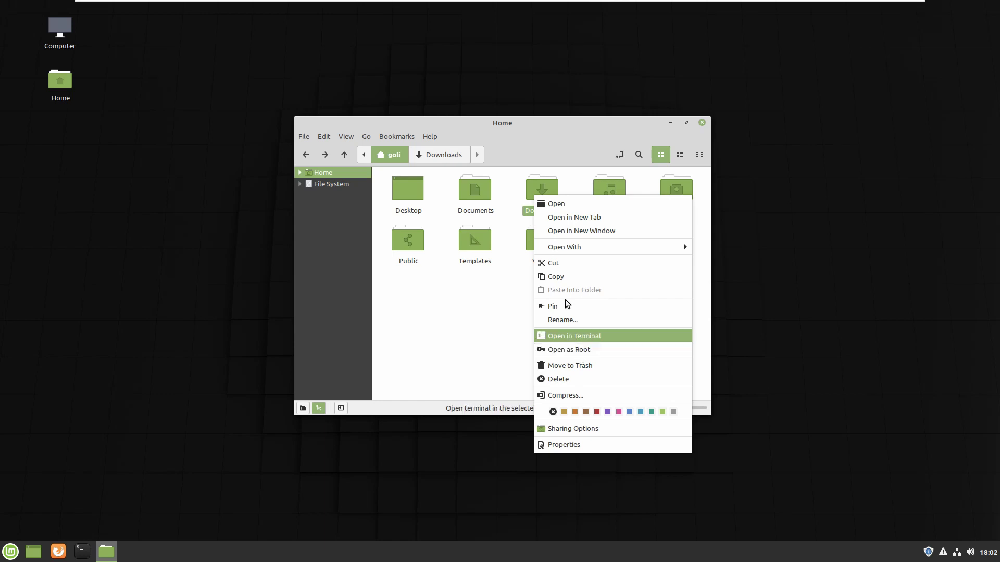
{"action": "left_click", "coordinate": [555, 396]}
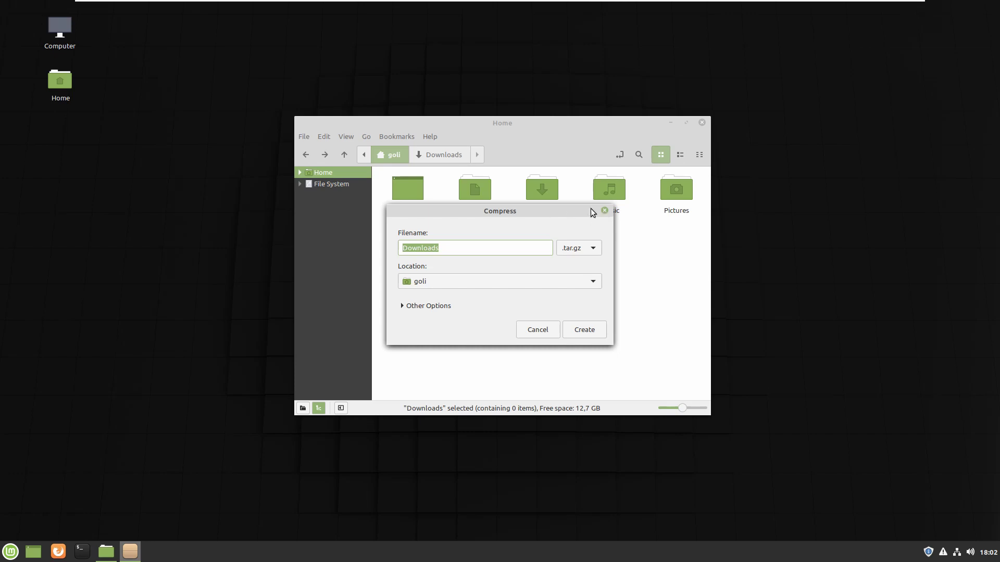
{"action": "left_click", "coordinate": [586, 281]}
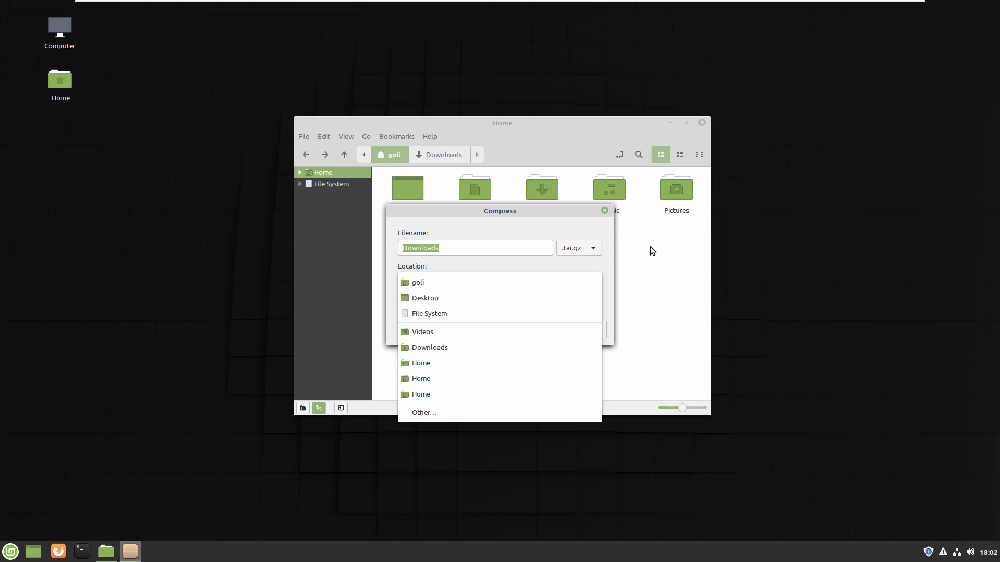
{"action": "left_click", "coordinate": [626, 238]}
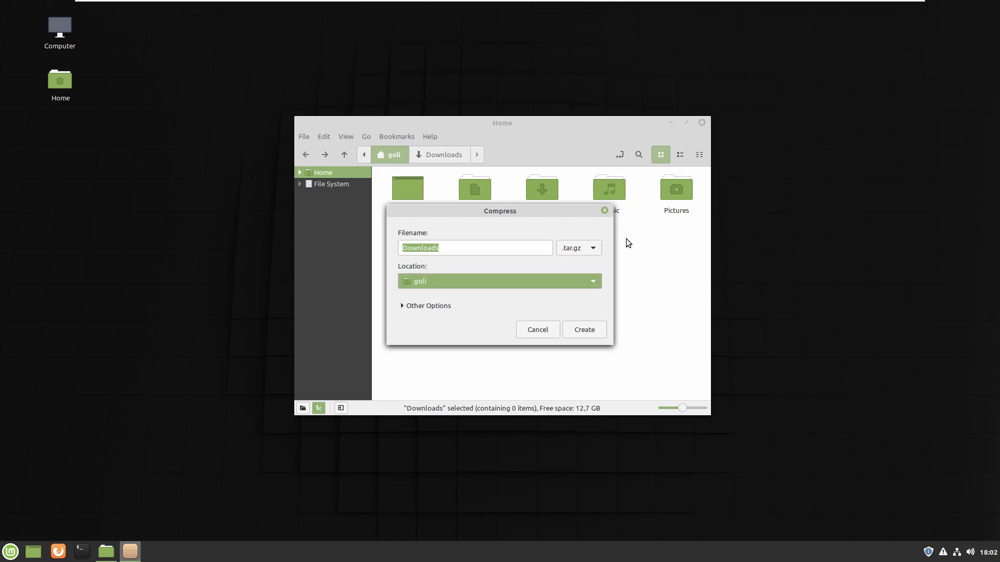
{"action": "left_click", "coordinate": [605, 210]}
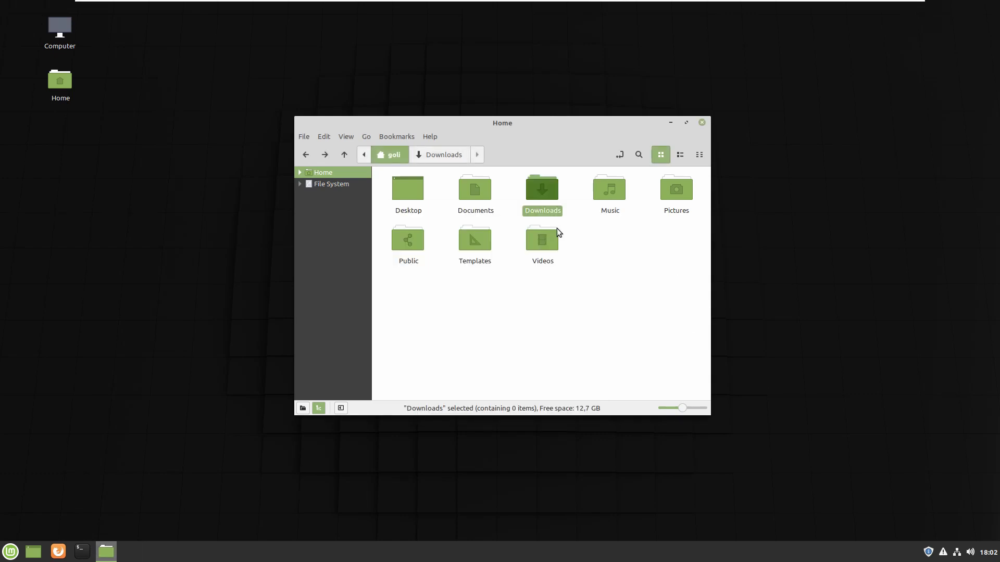
Colour the Music folder red and the Downloads folder blue.
{"action": "right_click", "coordinate": [604, 195]}
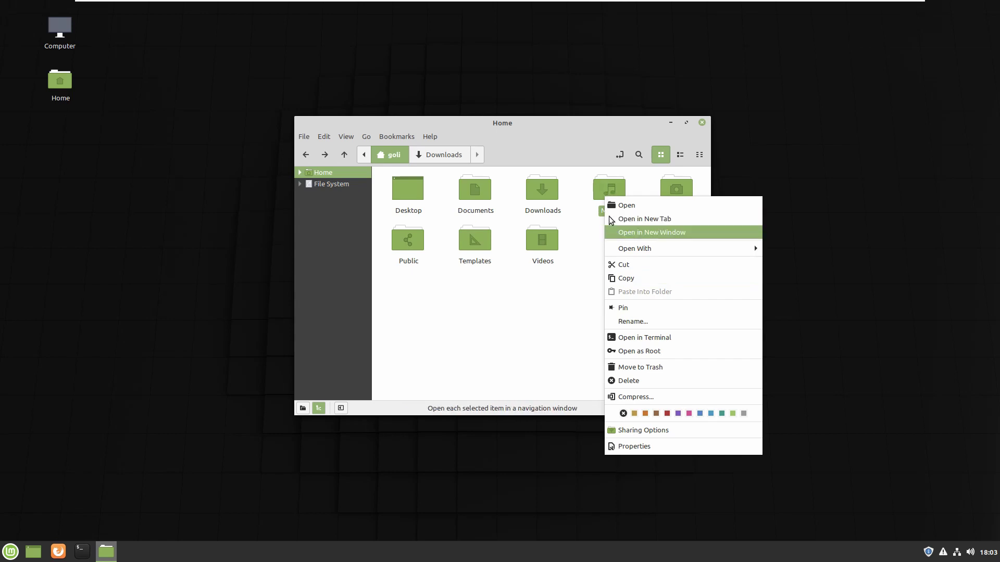
{"action": "left_click", "coordinate": [667, 414]}
{"action": "left_click", "coordinate": [611, 257]}
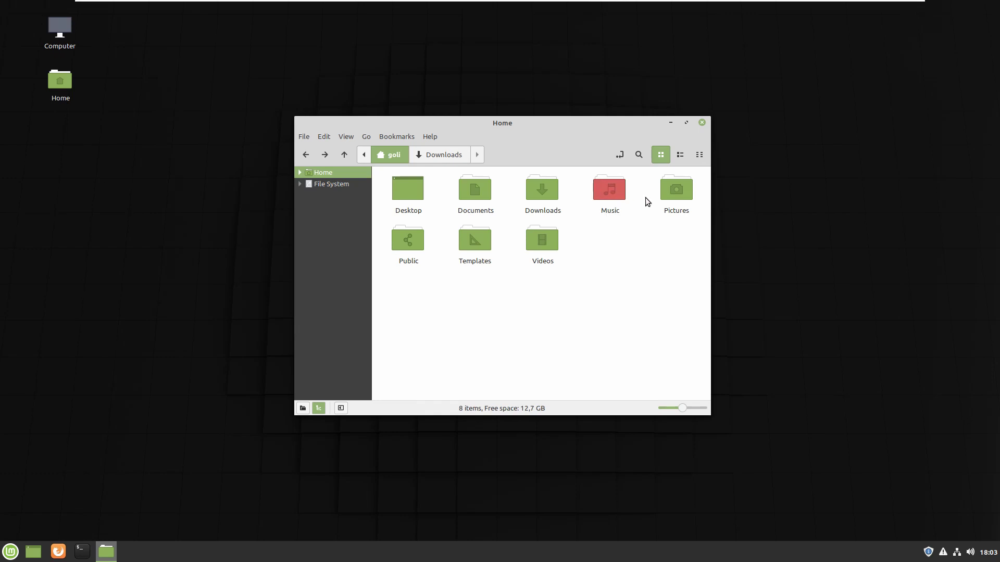
{"action": "right_click", "coordinate": [545, 194]}
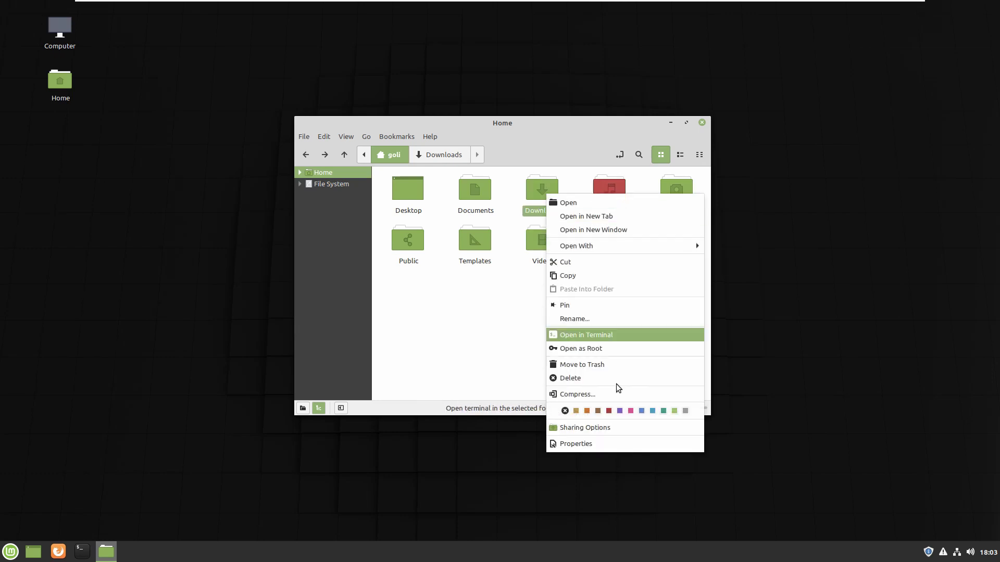
{"action": "left_click", "coordinate": [642, 411]}
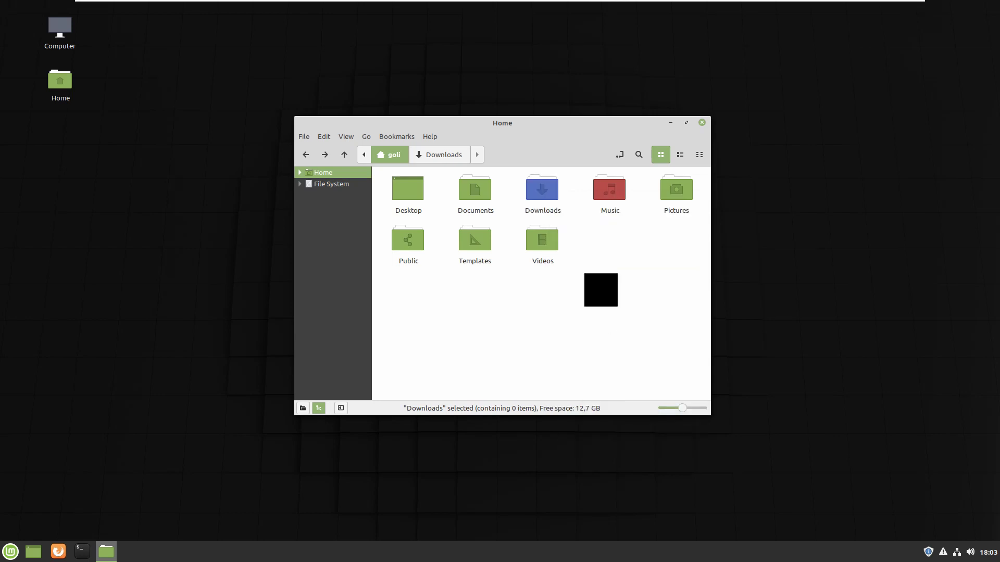
{"action": "left_click", "coordinate": [601, 290]}
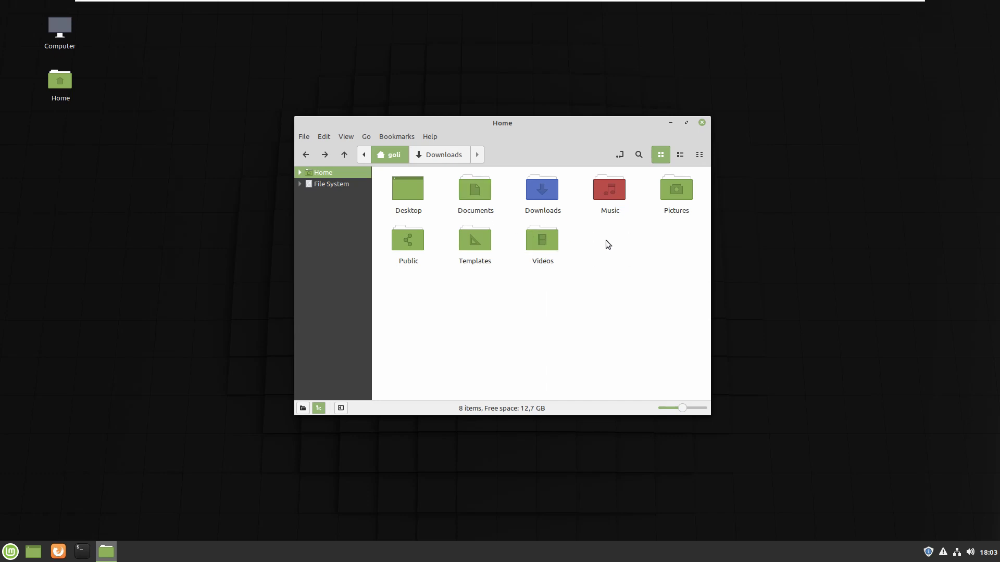
Restore the default colour of the Downloads and Music folders.
{"action": "right_click", "coordinate": [539, 199]}
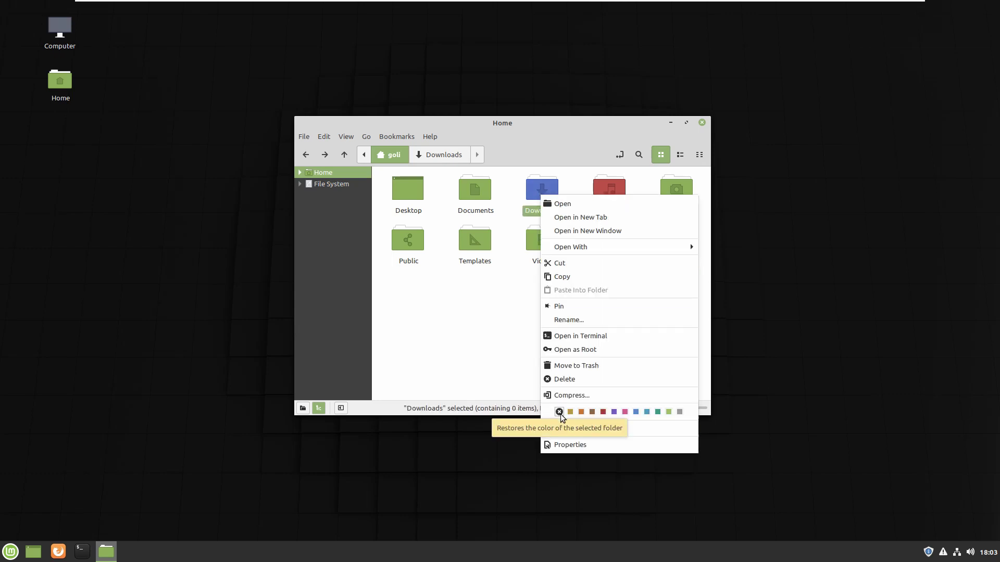
{"action": "left_click", "coordinate": [559, 412]}
{"action": "right_click", "coordinate": [605, 190]}
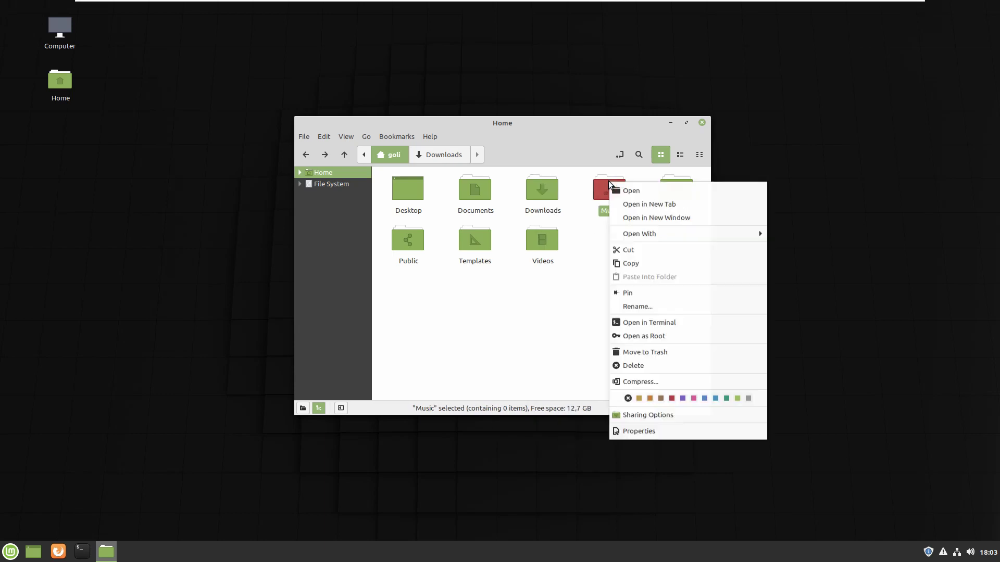
{"action": "left_click", "coordinate": [628, 399]}
{"action": "left_click", "coordinate": [600, 278]}
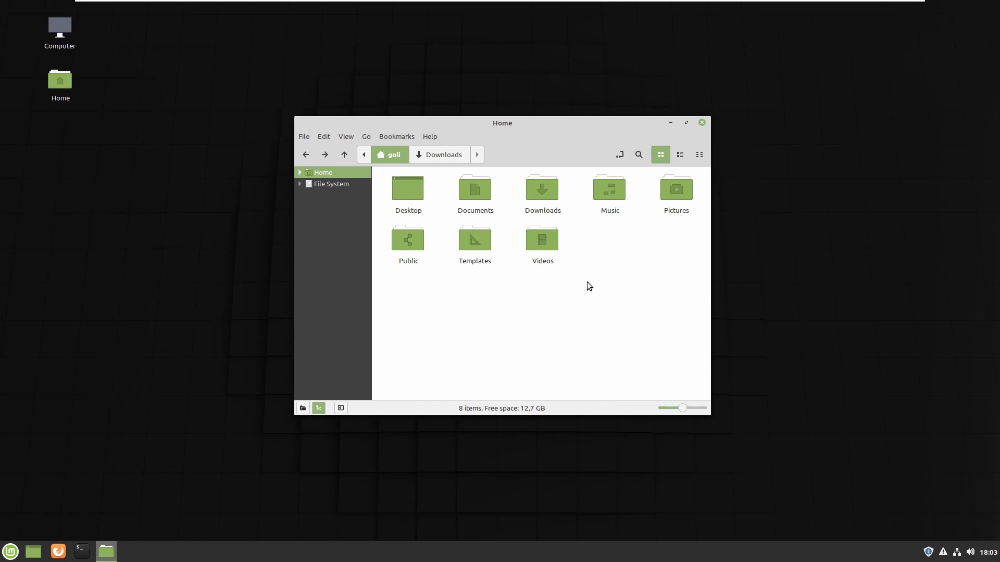
Open the Music folder's properties, view its Permissions, Share, Emblems and Basic pages, and close them without changes.
{"action": "right_click", "coordinate": [603, 201]}
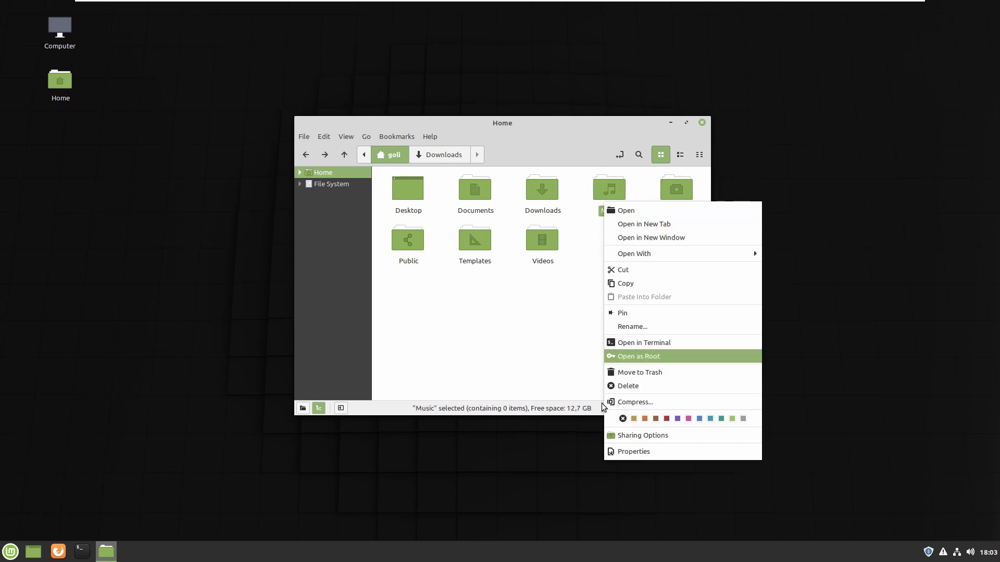
{"action": "left_click", "coordinate": [625, 452]}
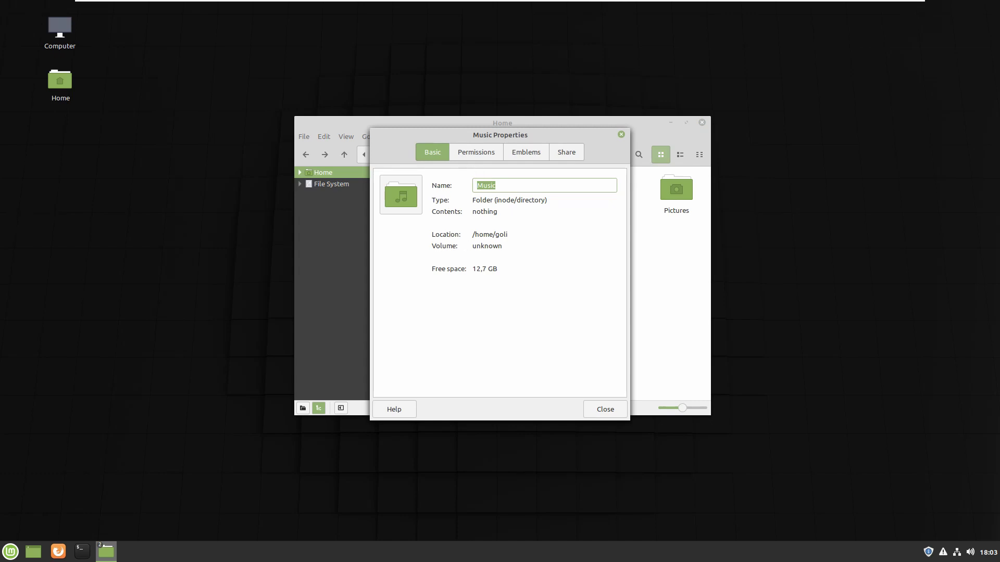
{"action": "left_click", "coordinate": [478, 152]}
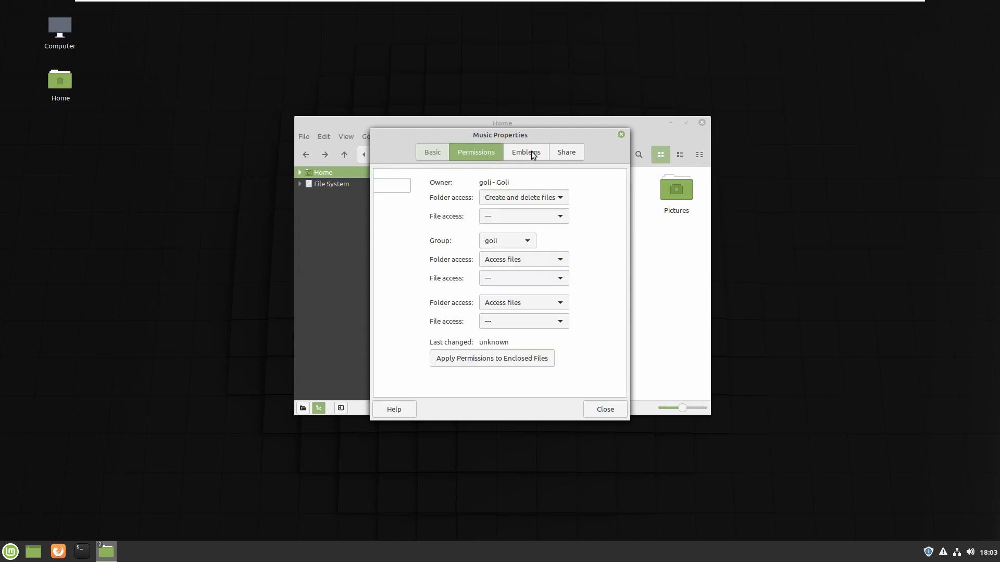
{"action": "left_click", "coordinate": [560, 152]}
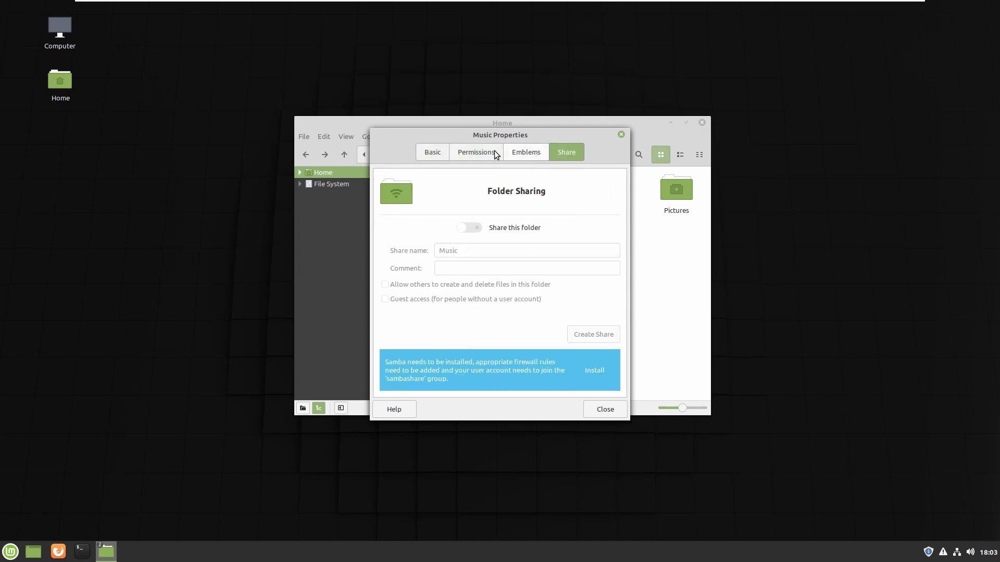
{"action": "left_click", "coordinate": [523, 158]}
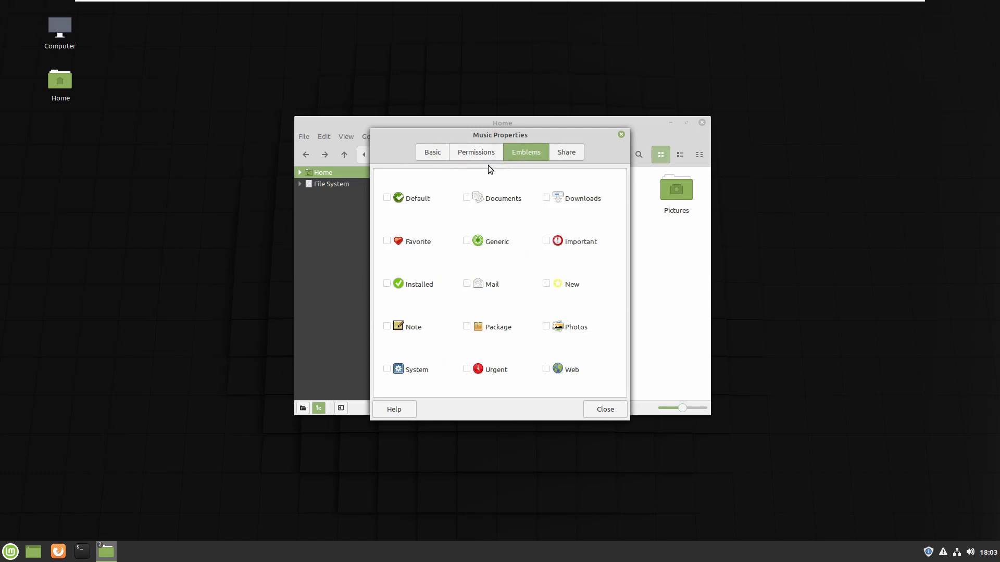
{"action": "left_click", "coordinate": [443, 154]}
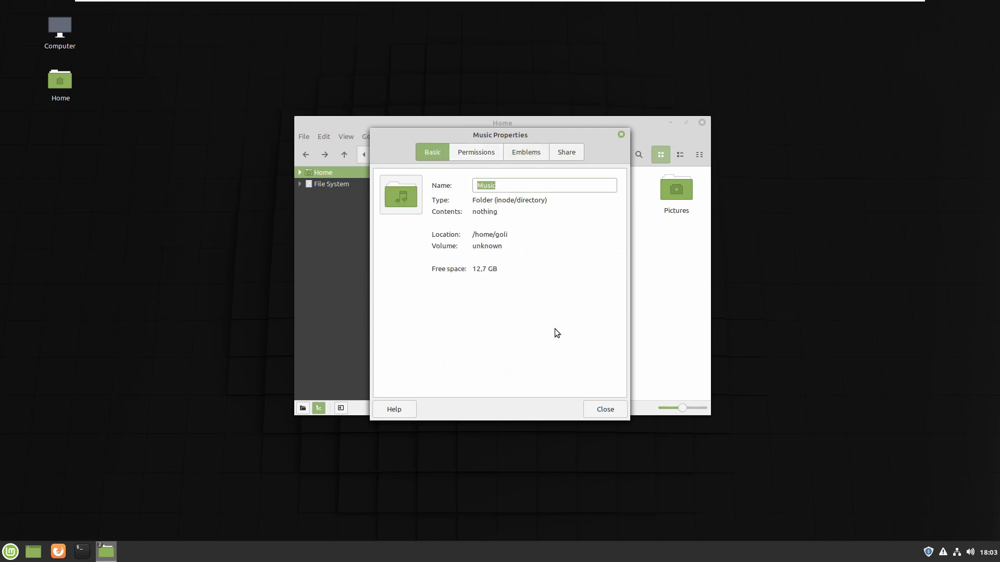
{"action": "left_click", "coordinate": [620, 135]}
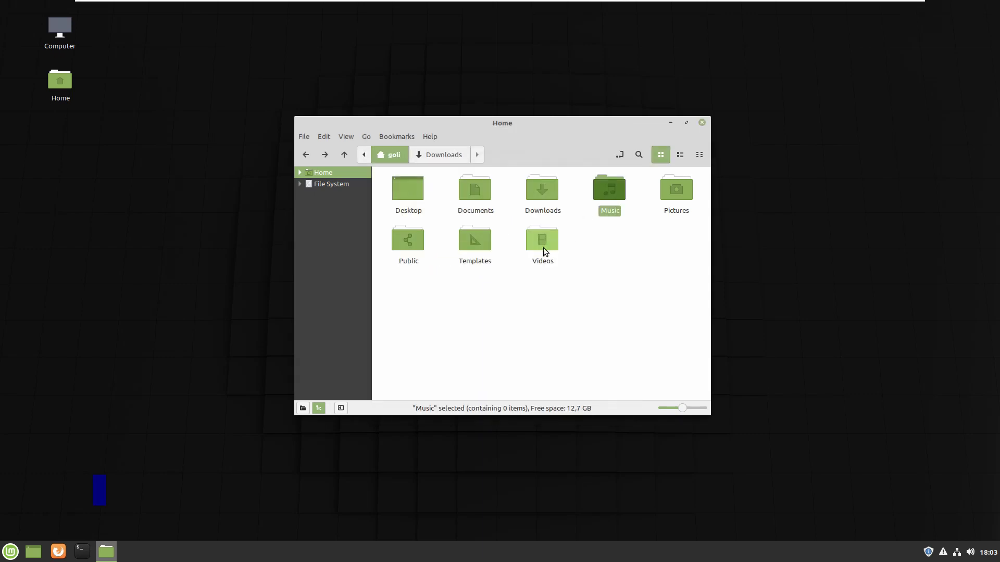